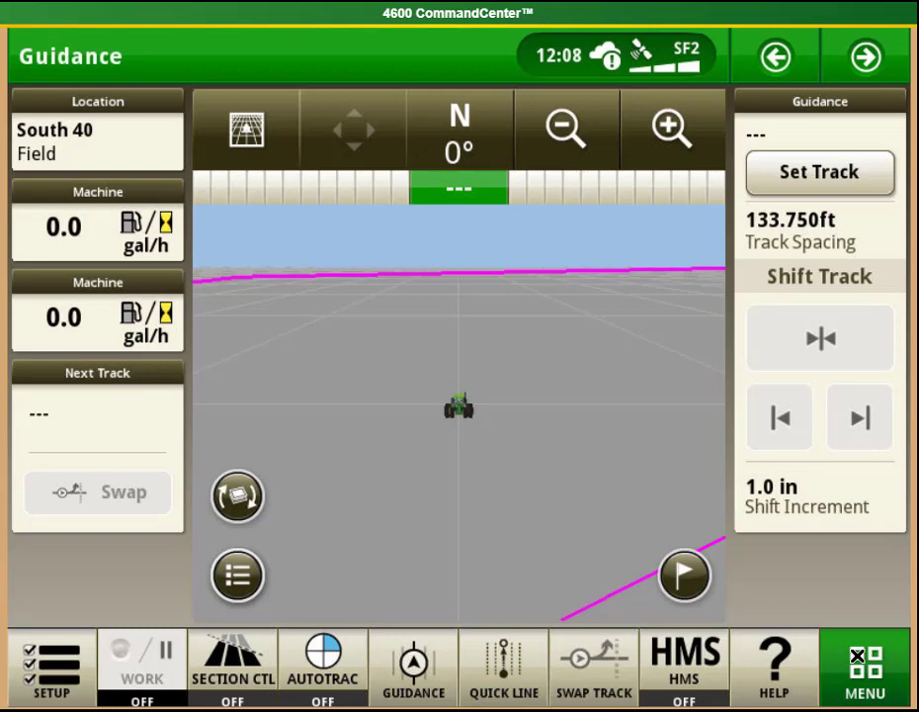
# Open Layout Manager from the applications and show the list of all run pages.
pyautogui.click(857, 656)
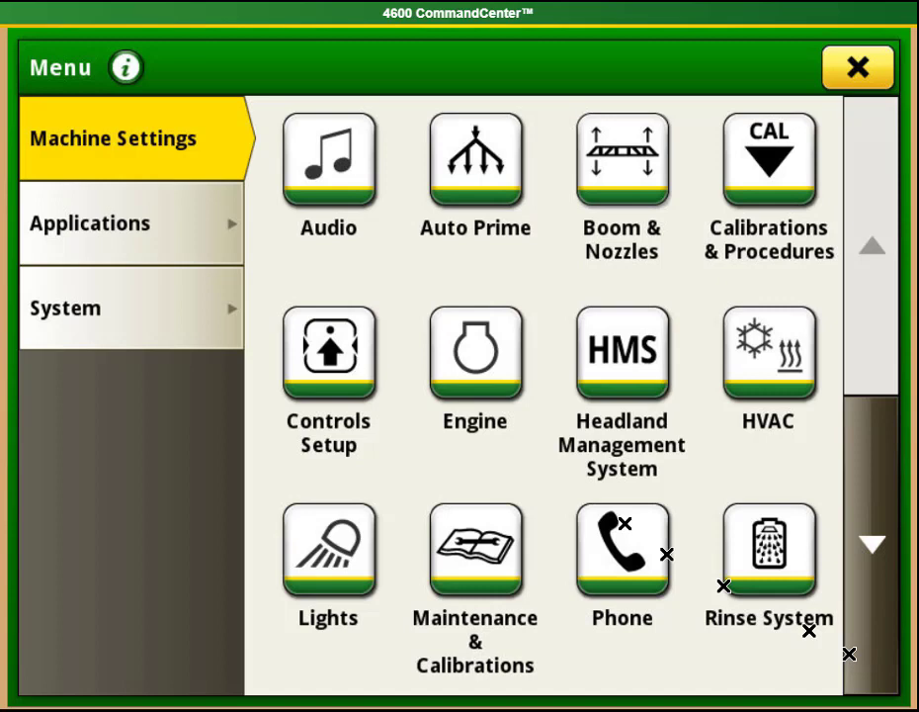
pyautogui.click(140, 230)
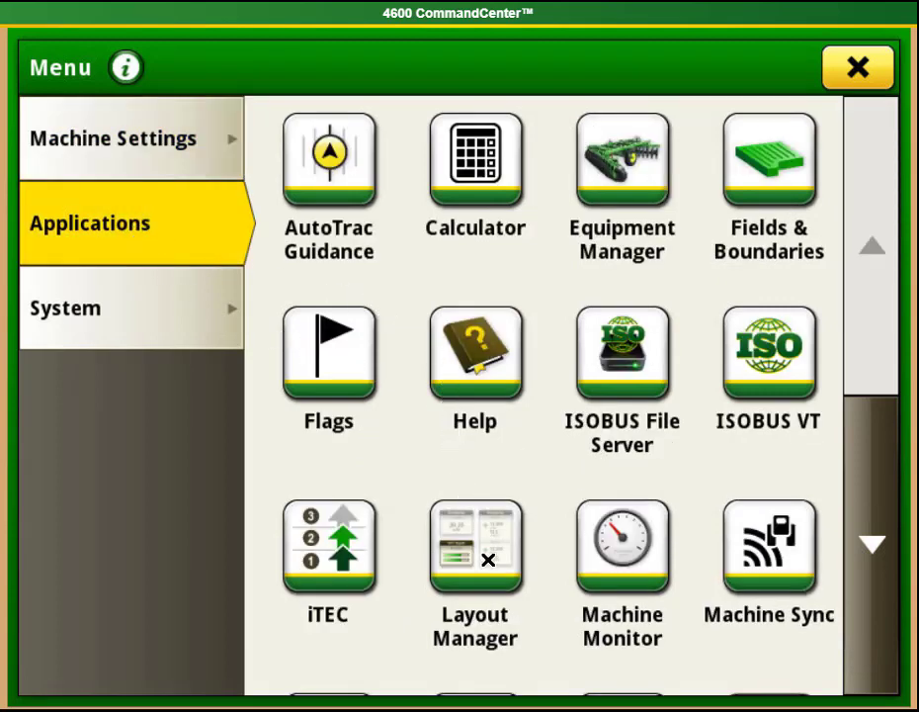
pyautogui.click(488, 560)
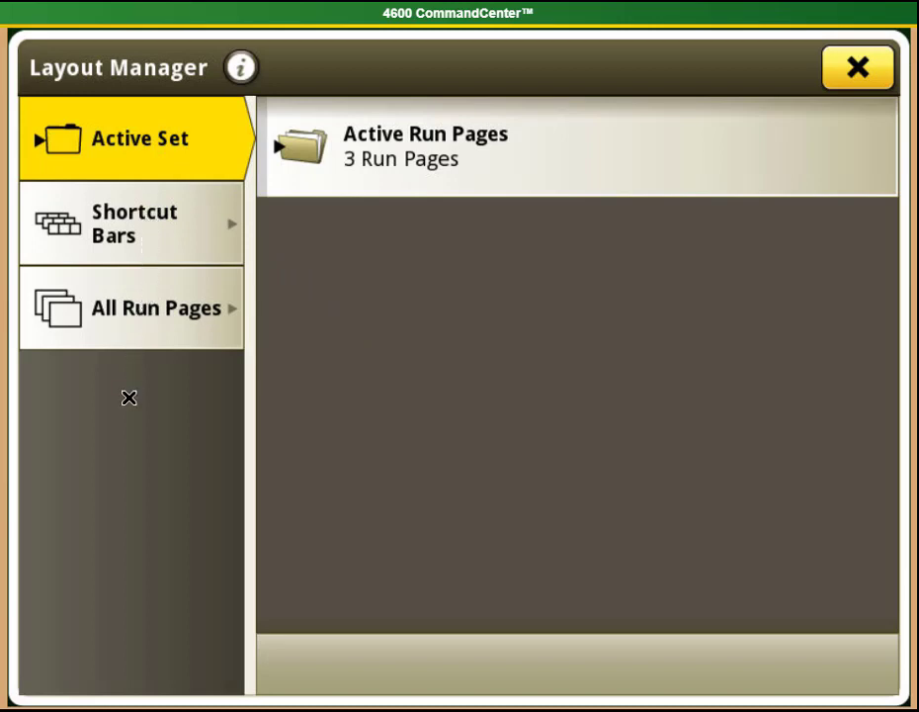
pyautogui.click(135, 237)
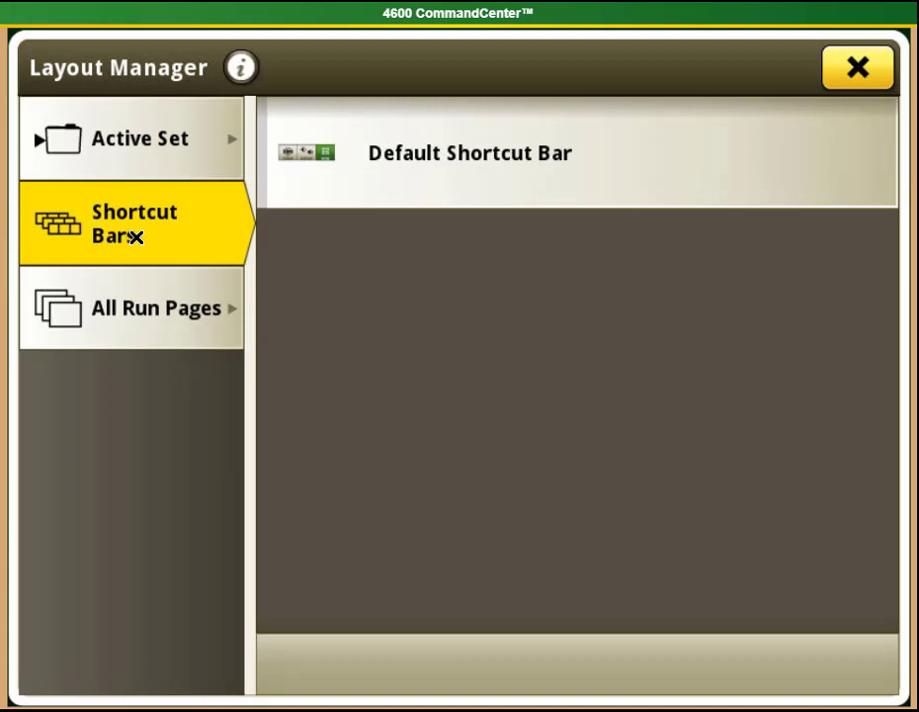
pyautogui.click(128, 302)
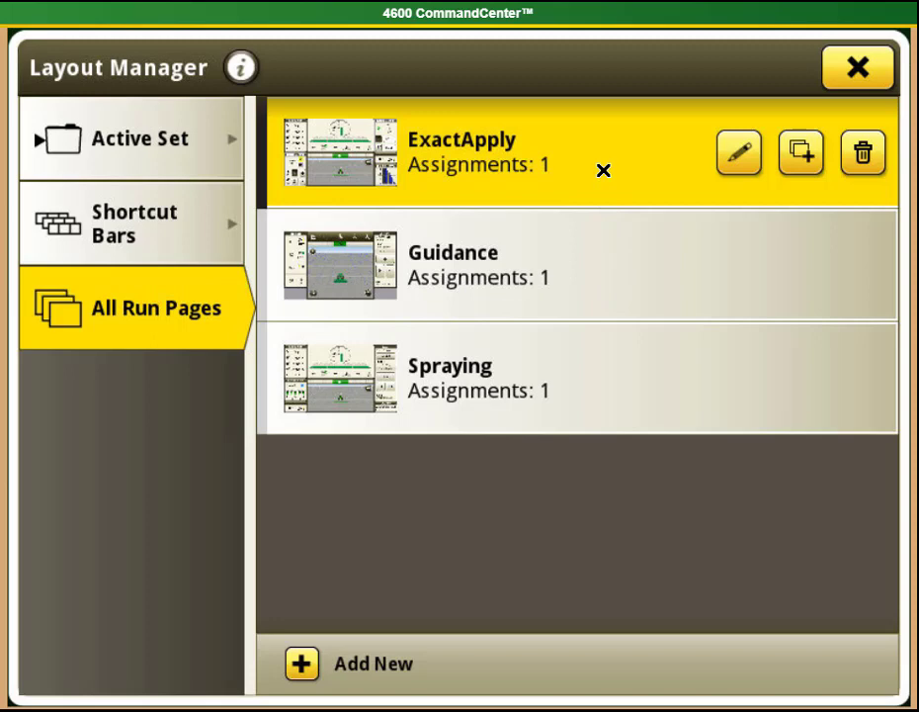
# Duplicate the ExactApply run page and name the copy 2.
pyautogui.click(792, 156)
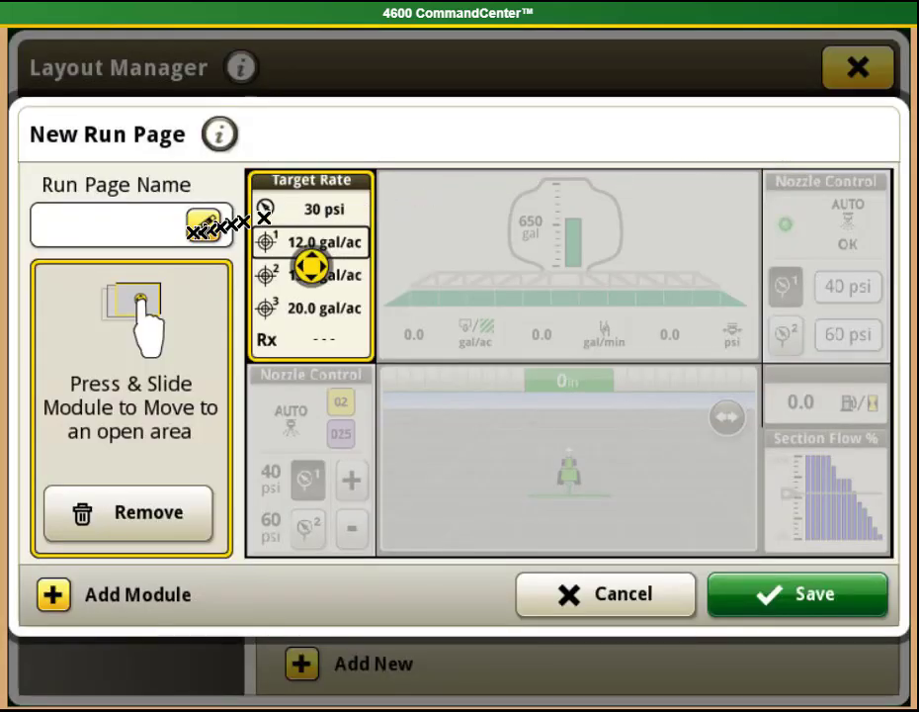
pyautogui.click(191, 232)
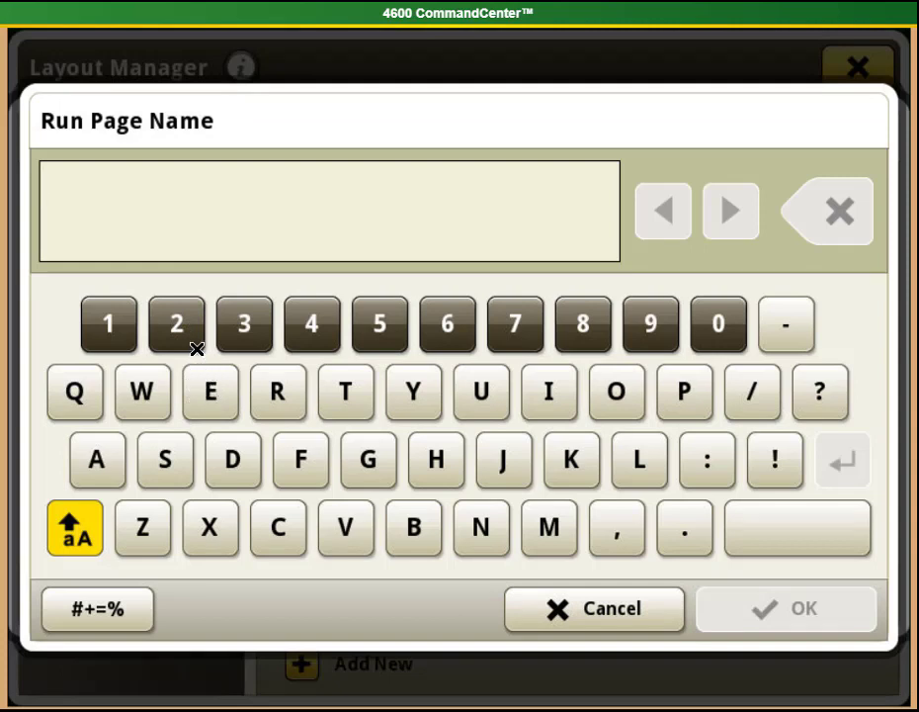
pyautogui.click(195, 344)
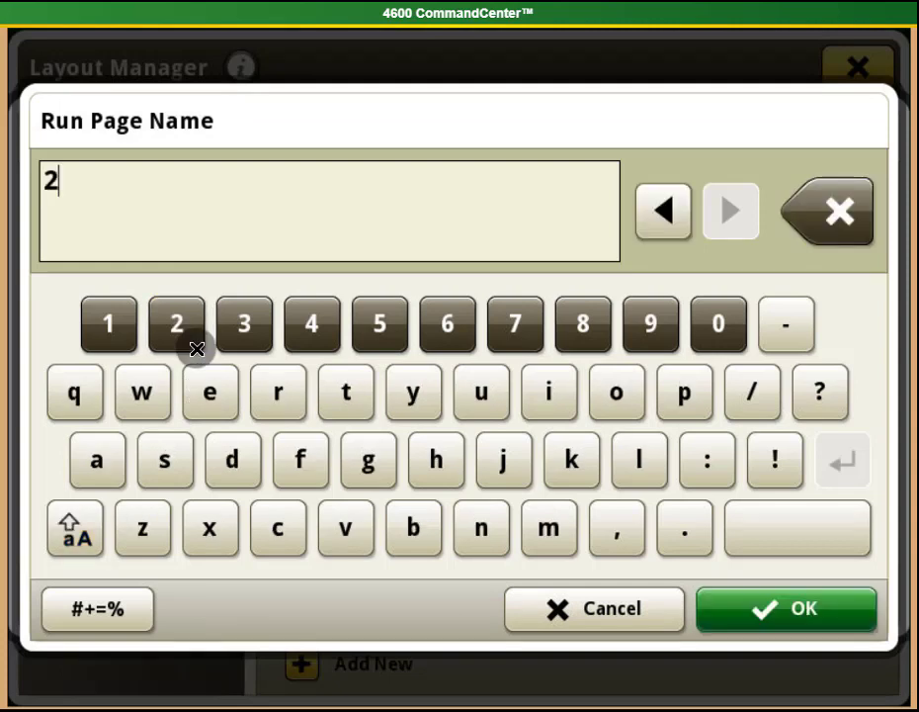
pyautogui.click(764, 603)
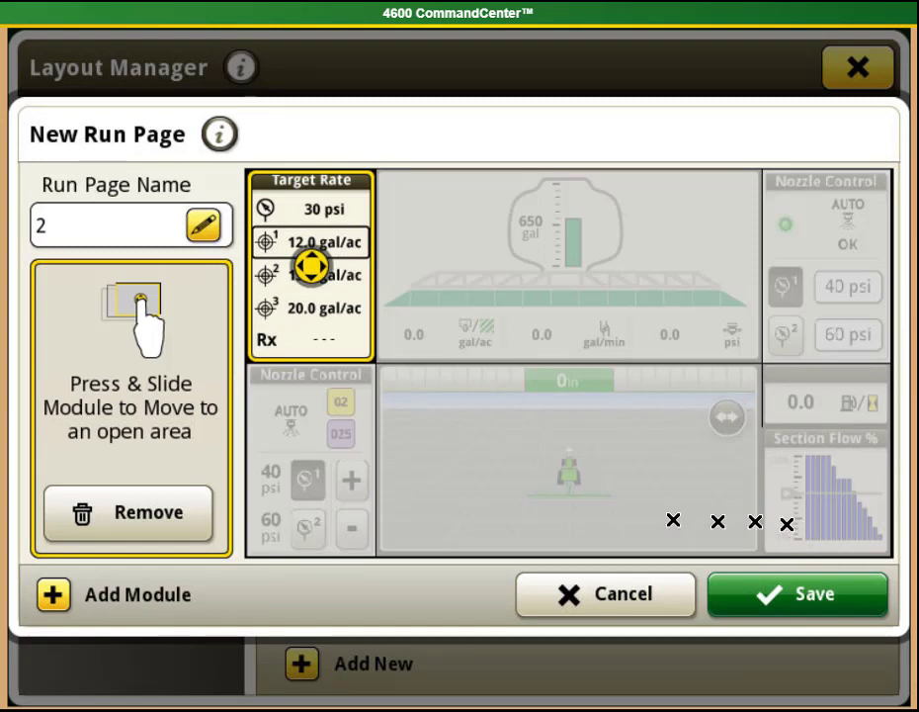
# Remove the fuel rate module and the Section Flow % module from the copied run page.
pyautogui.click(307, 407)
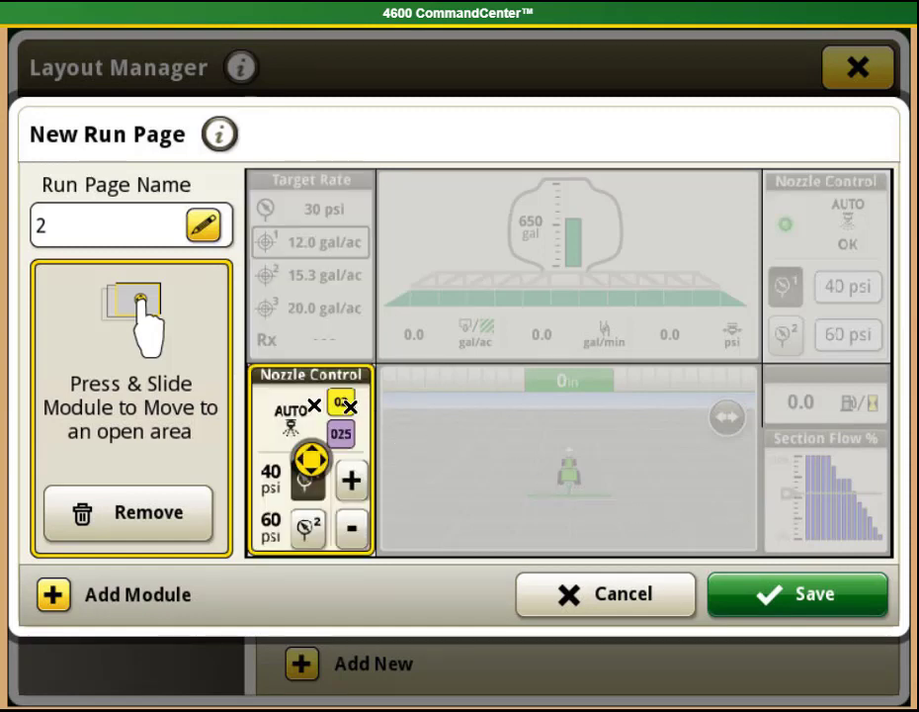
pyautogui.click(491, 432)
pyautogui.click(820, 346)
pyautogui.click(847, 418)
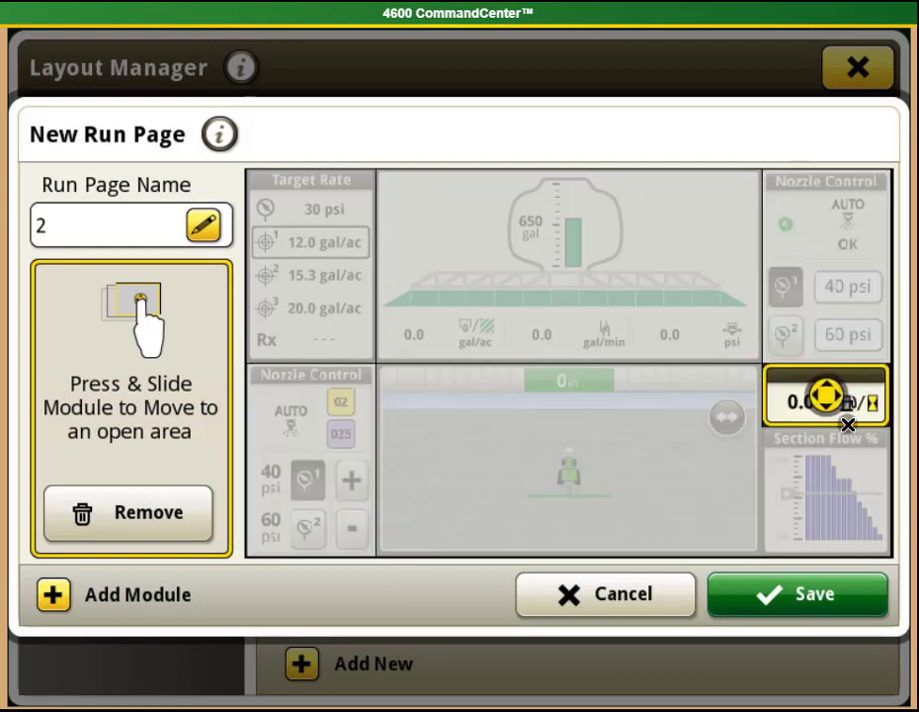
pyautogui.click(148, 518)
pyautogui.click(148, 518)
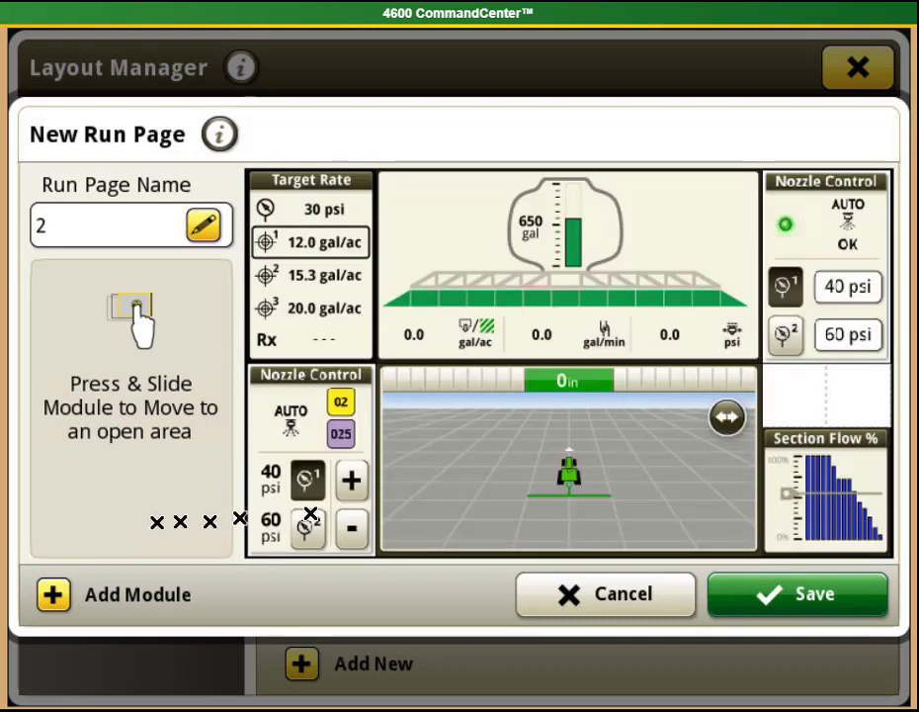
pyautogui.click(870, 497)
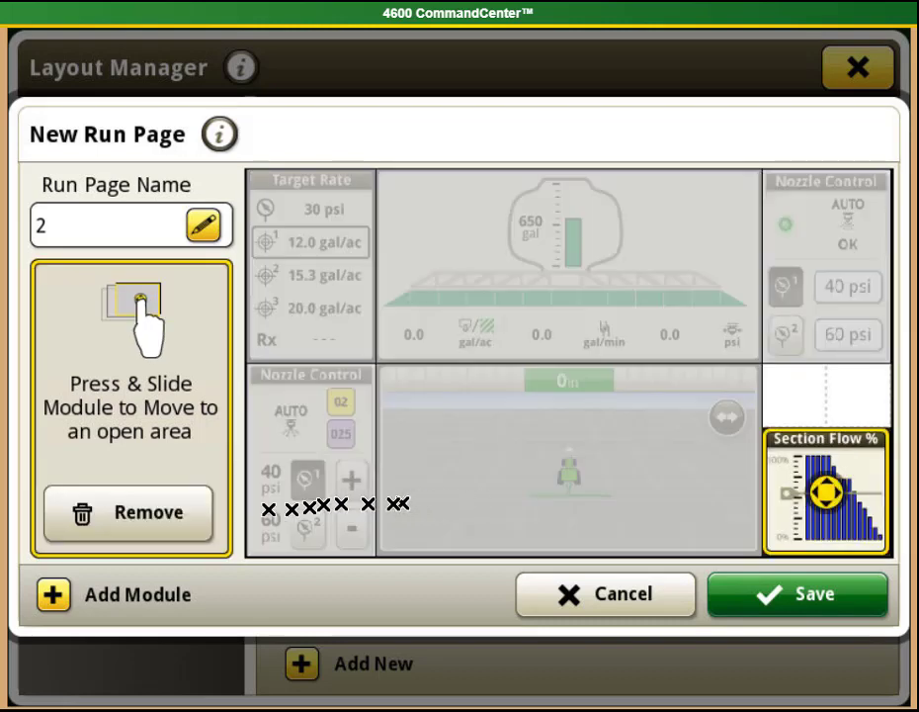
pyautogui.click(156, 512)
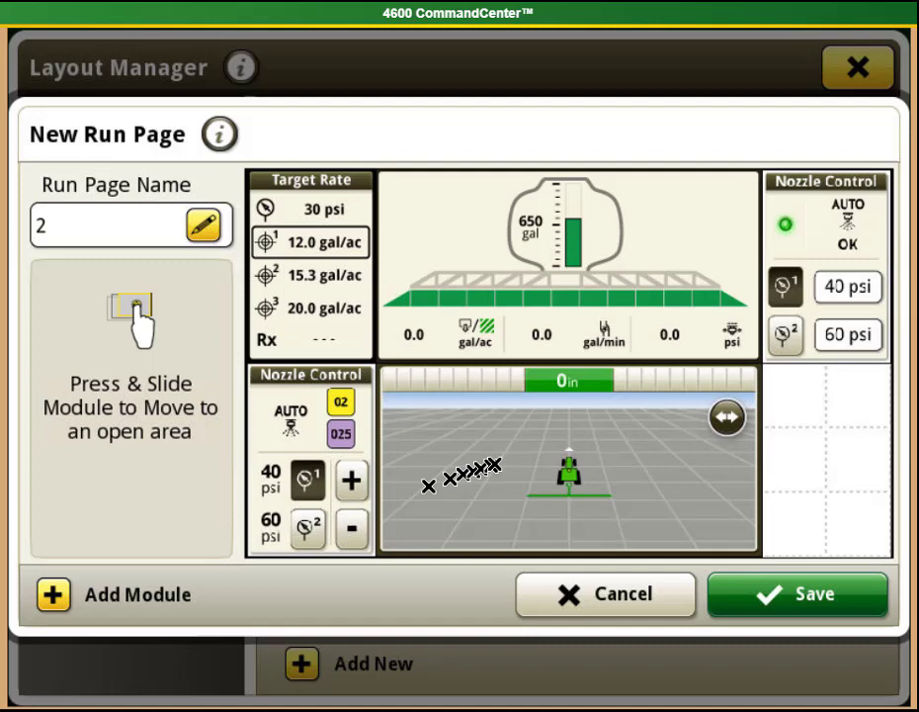
# Move the guidance map module into the lower-right corner of the layout grid and save the run page.
pyautogui.click(494, 464)
pyautogui.moveTo(497, 463); pyautogui.dragTo(572, 464)
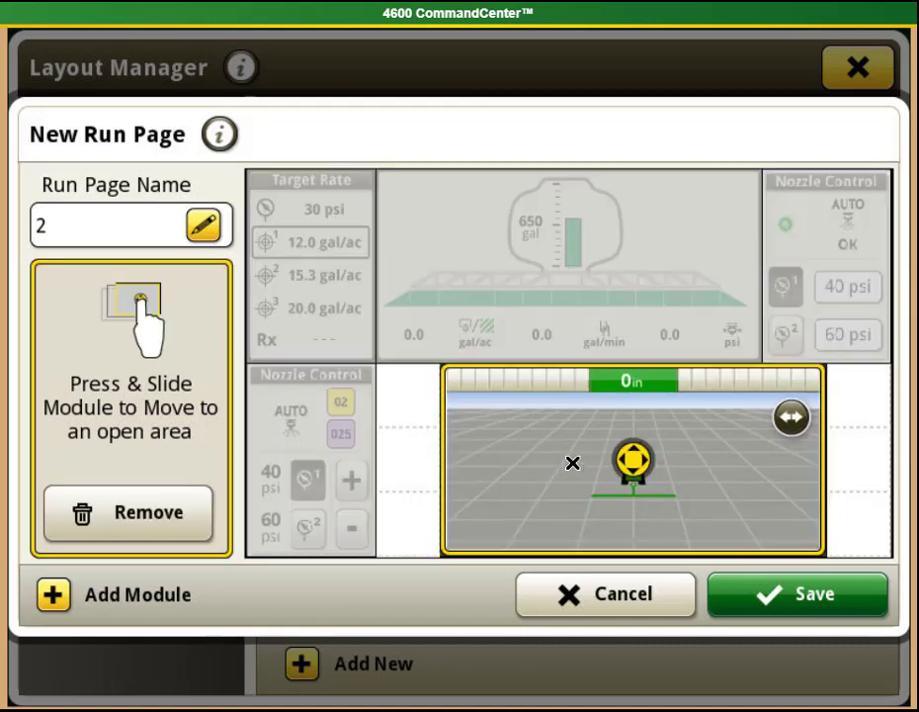
pyautogui.moveTo(634, 471); pyautogui.dragTo(664, 475)
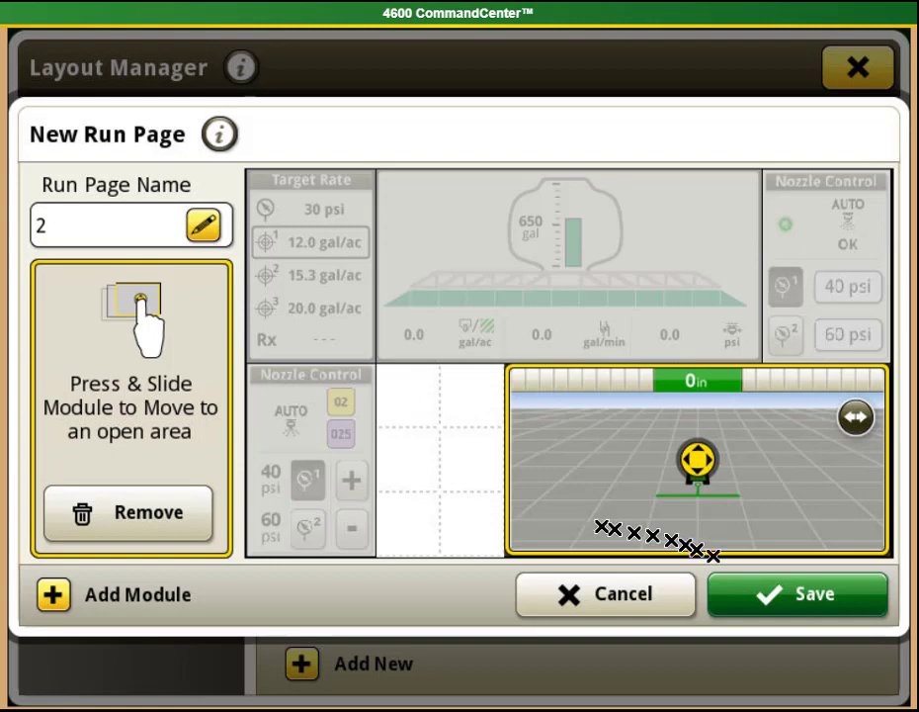
pyautogui.click(793, 596)
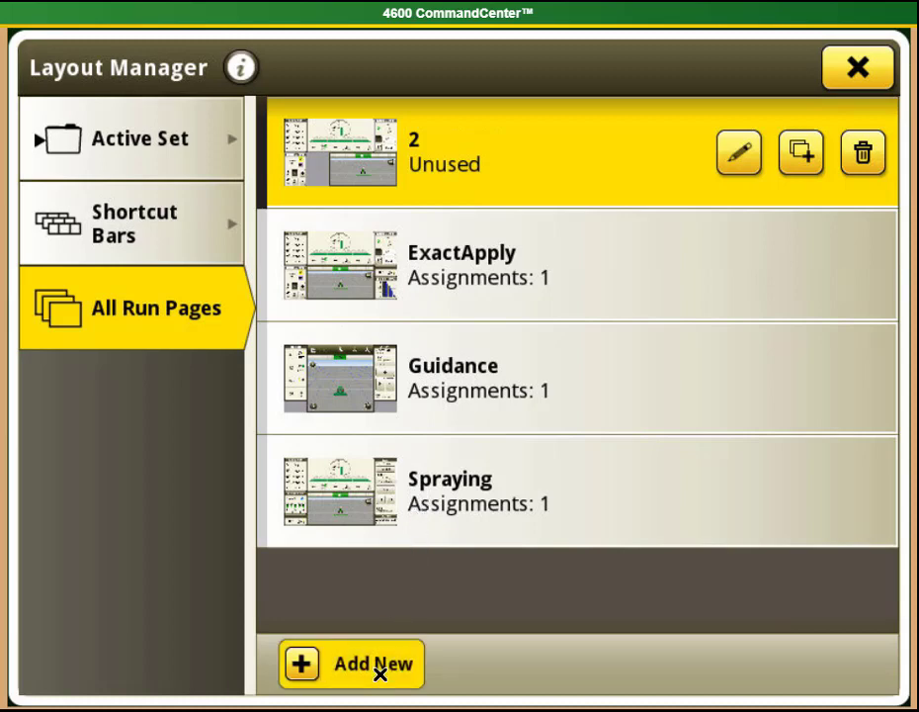
# Create a new blank run page and name it Demo.
pyautogui.click(380, 669)
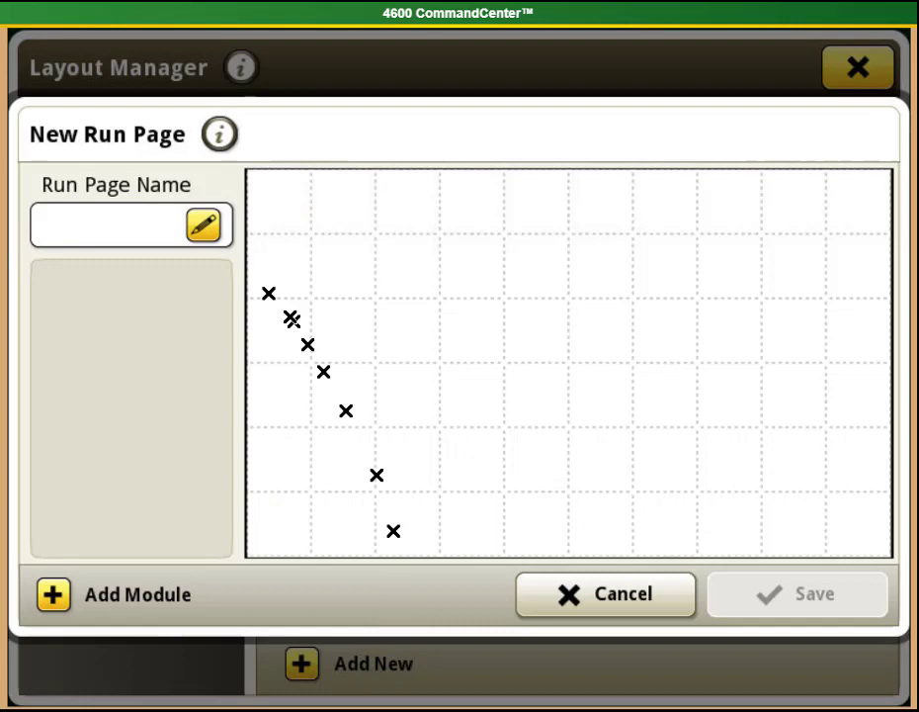
pyautogui.click(202, 225)
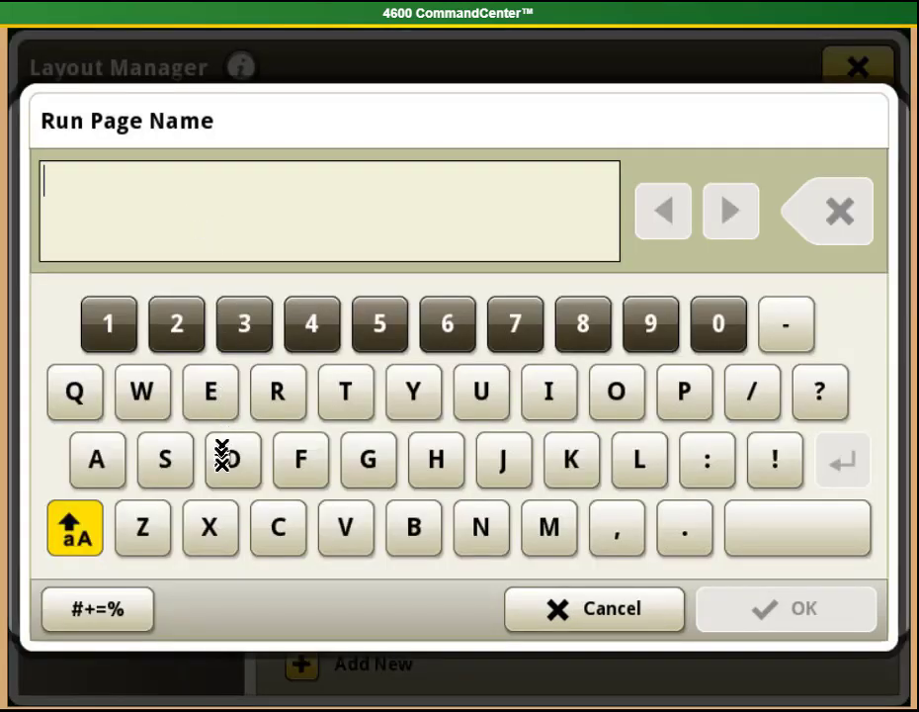
pyautogui.click(227, 459)
pyautogui.click(210, 392)
pyautogui.click(549, 527)
pyautogui.click(615, 393)
pyautogui.click(825, 602)
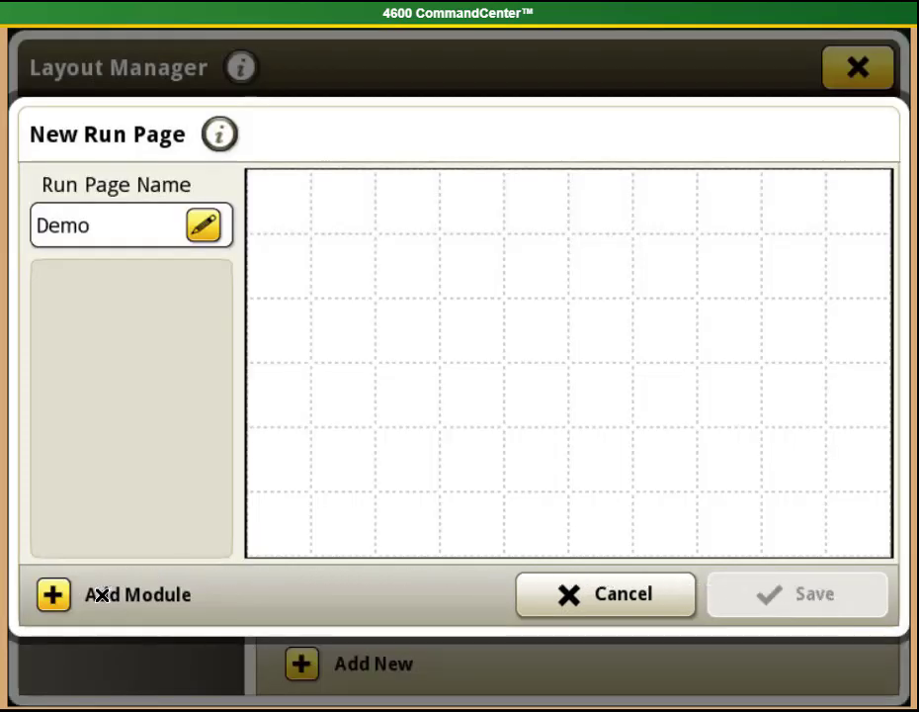
# Add the AutoTrac Guidance Shift Track module with the shift increment to the Demo run page.
pyautogui.click(101, 594)
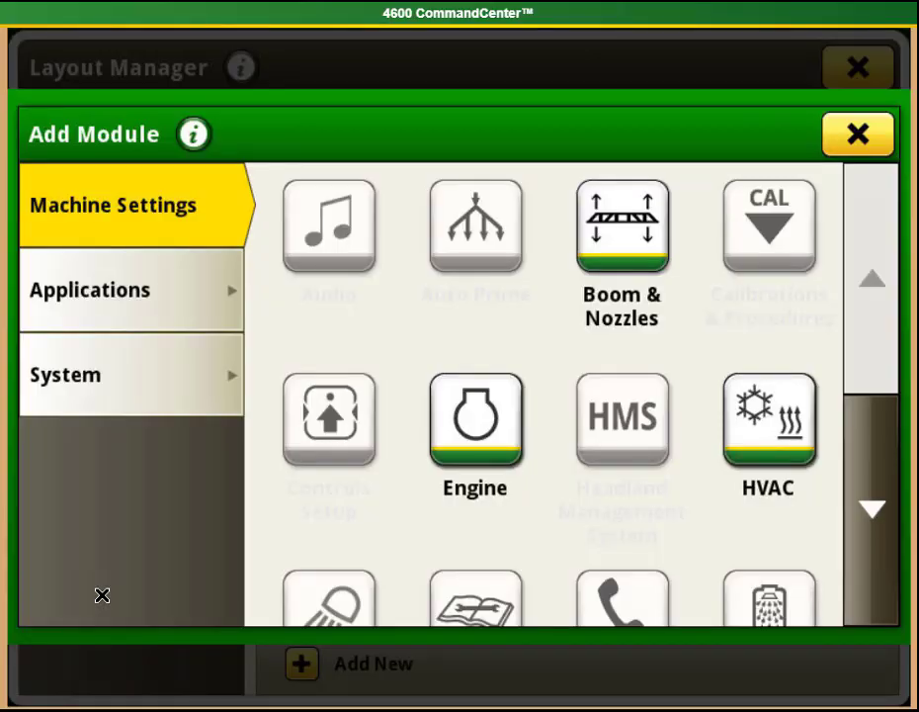
pyautogui.click(106, 309)
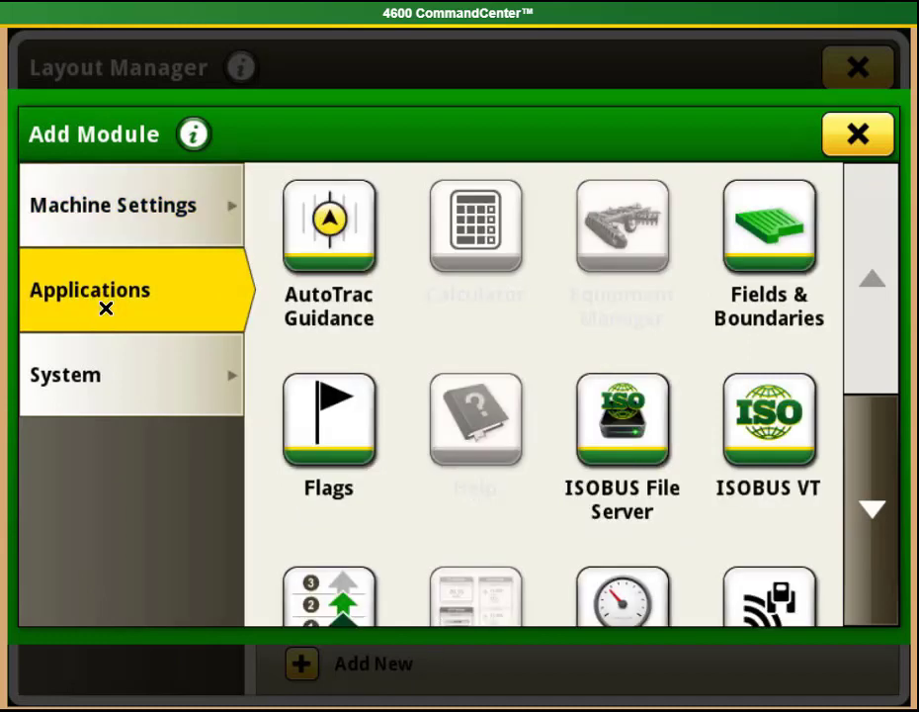
pyautogui.click(334, 302)
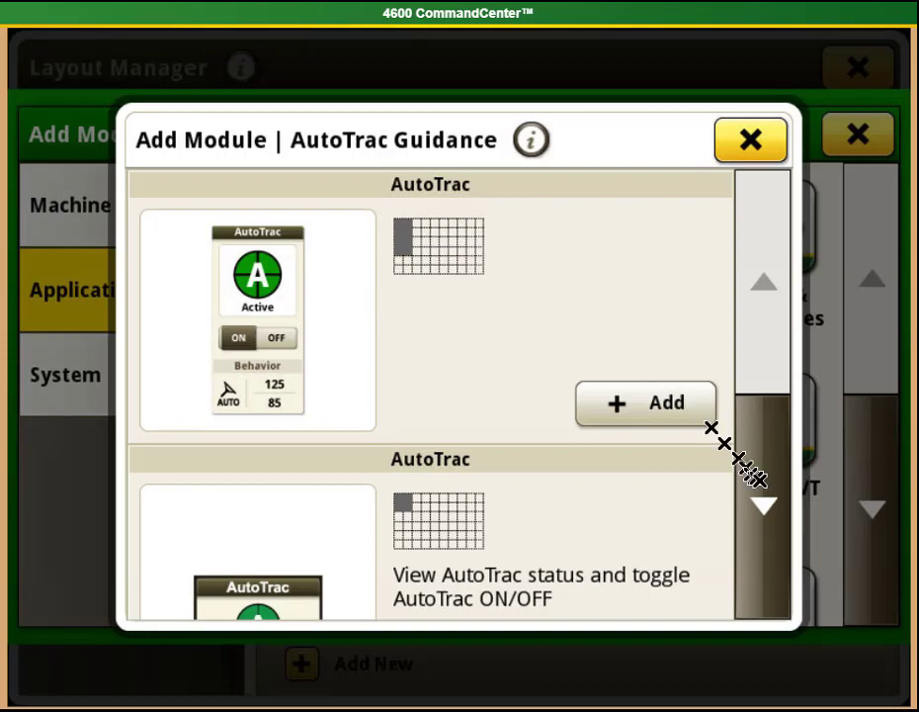
pyautogui.click(767, 487)
pyautogui.click(764, 499)
pyautogui.click(764, 499)
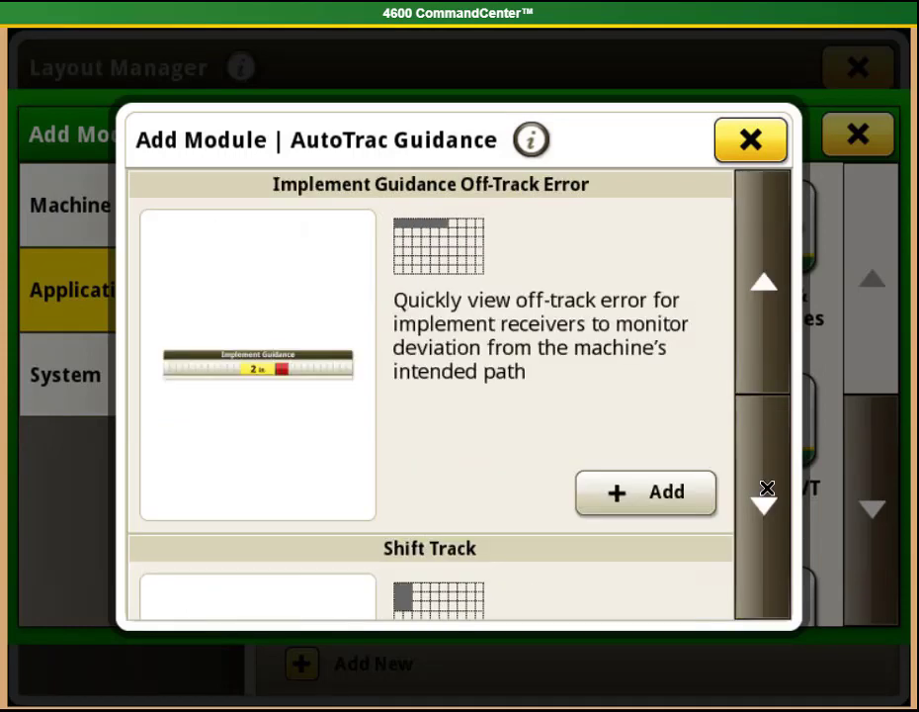
pyautogui.click(764, 500)
pyautogui.click(612, 486)
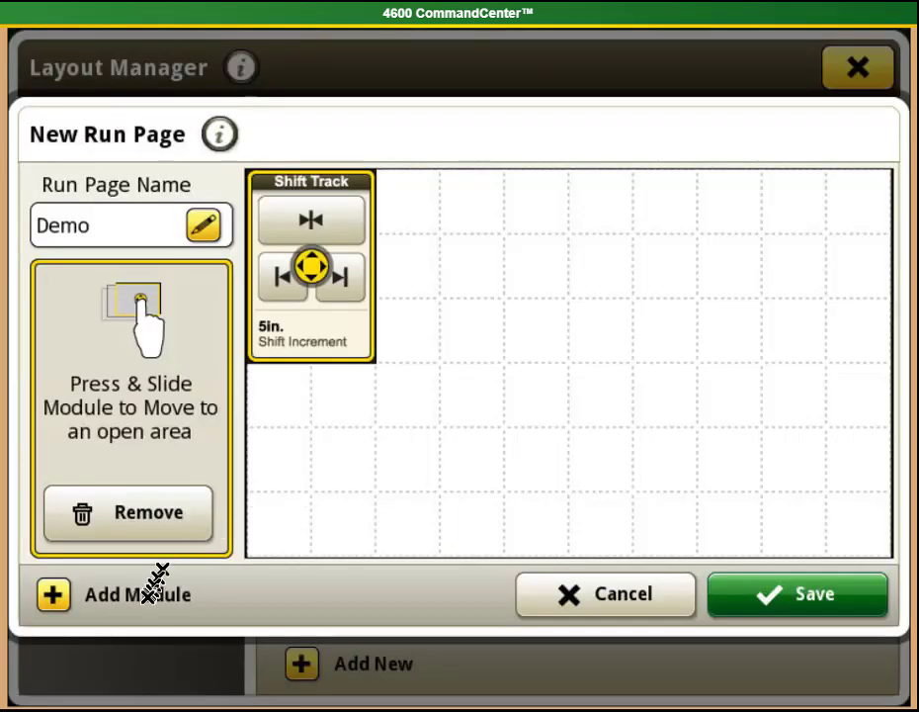
# Add the AutoTrac Guidance Single Line Shift module to the Demo run page and place it below Shift Track.
pyautogui.click(144, 595)
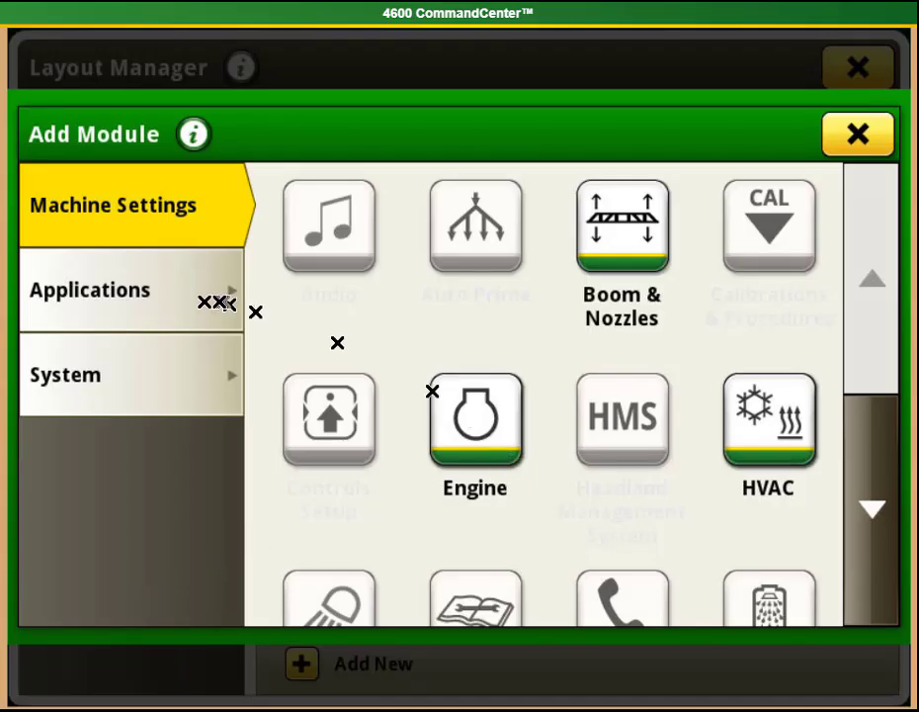
pyautogui.click(222, 297)
pyautogui.click(307, 255)
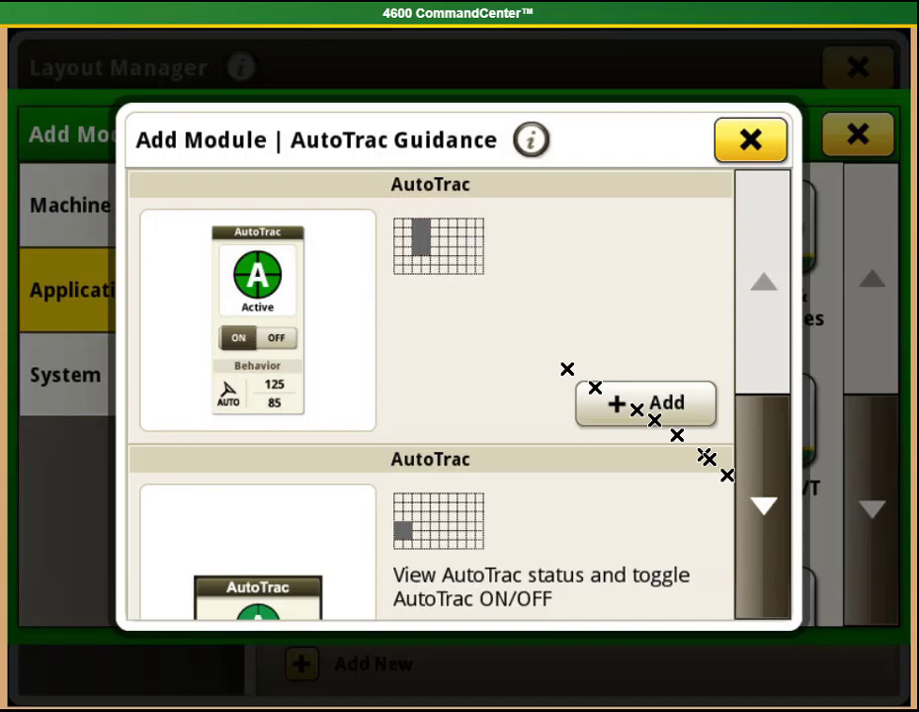
pyautogui.click(774, 516)
pyautogui.click(774, 516)
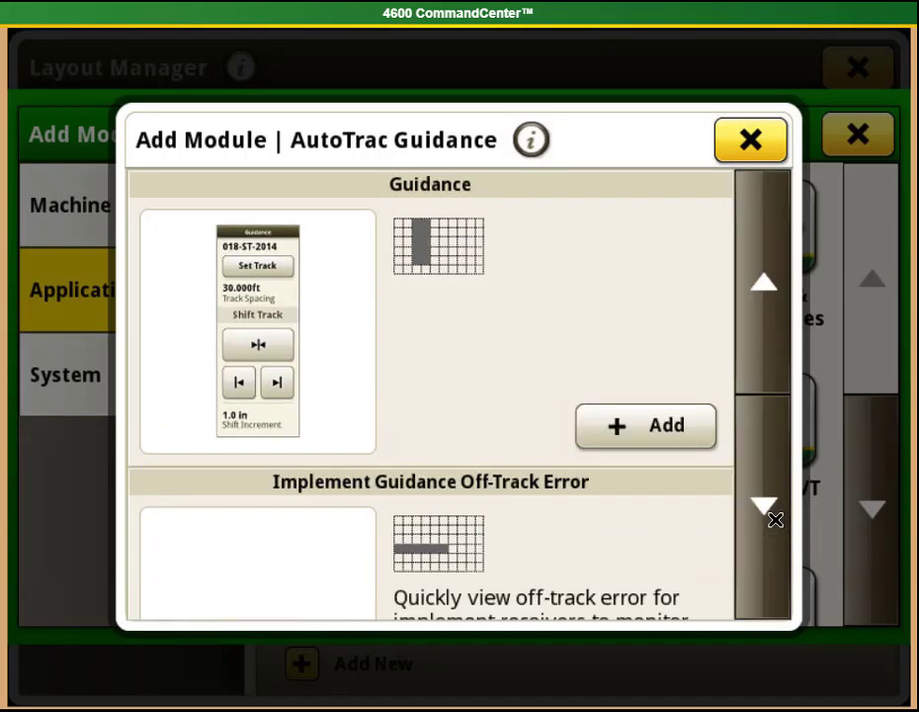
pyautogui.click(774, 516)
pyautogui.click(774, 516)
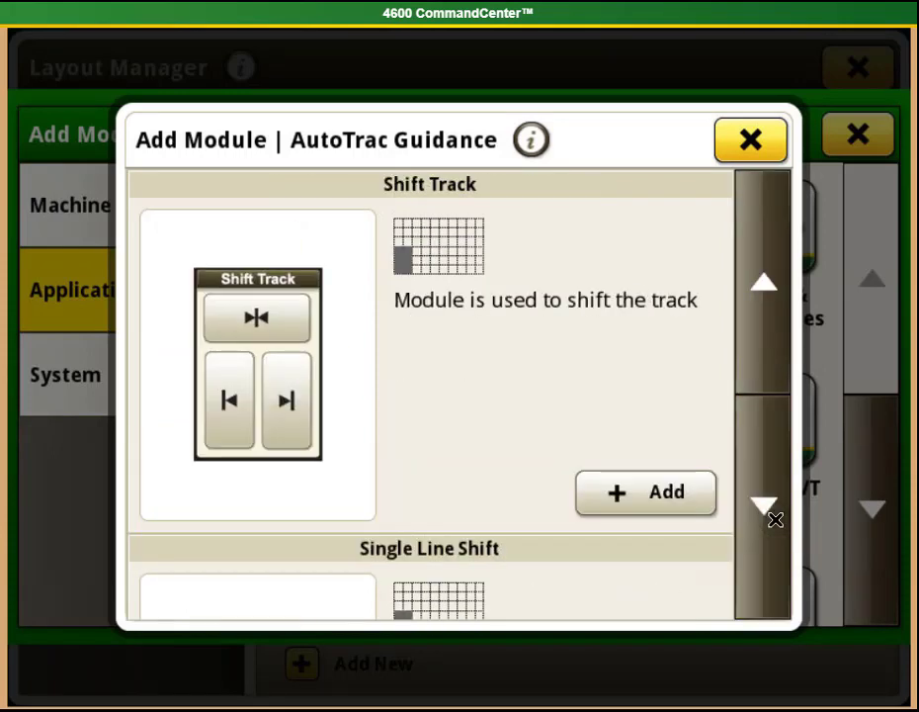
pyautogui.click(774, 516)
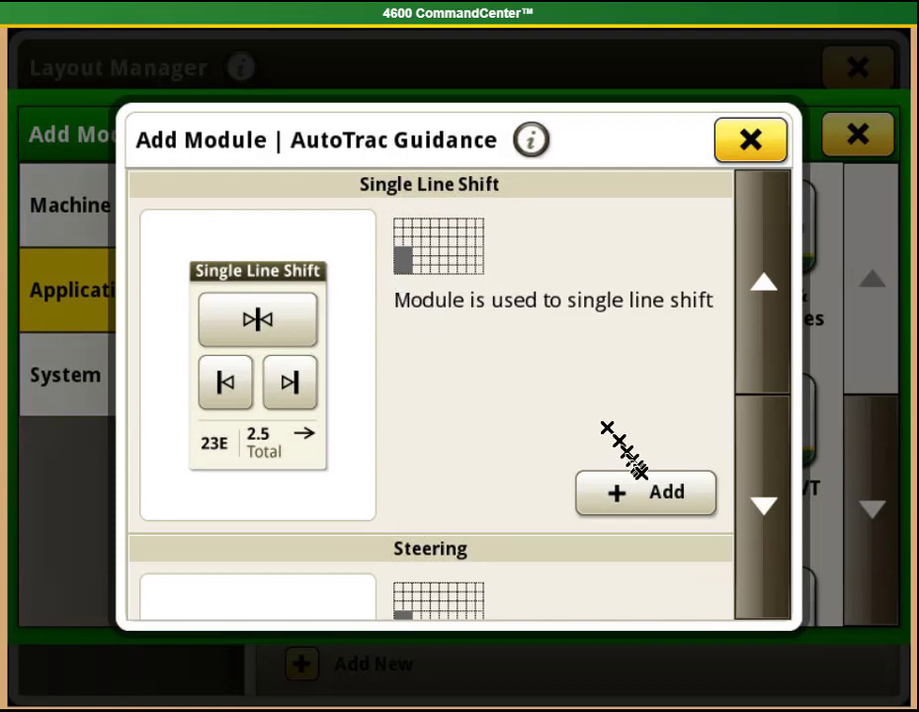
pyautogui.click(657, 493)
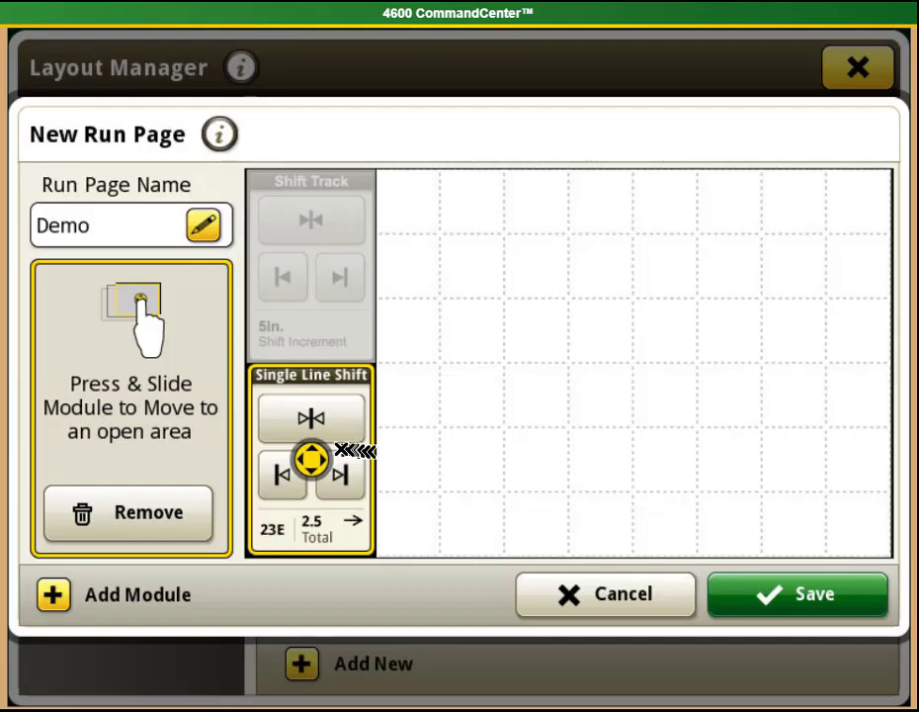
pyautogui.moveTo(348, 445); pyautogui.dragTo(437, 243)
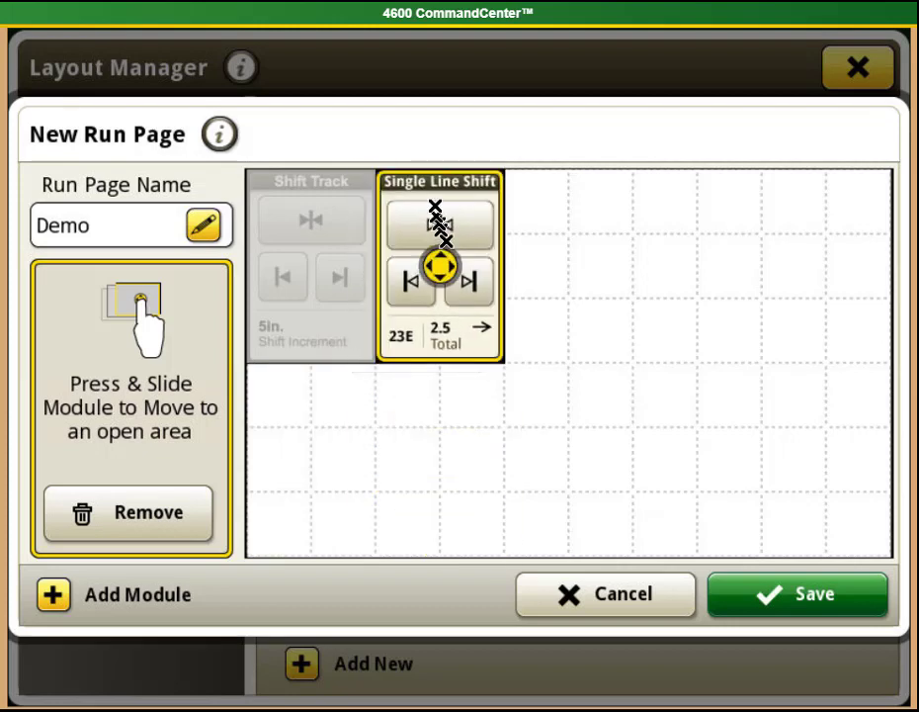
pyautogui.moveTo(437, 196); pyautogui.dragTo(275, 421)
# Add the Mapping application's Map - Large Square module to the Demo run page.
pyautogui.click(178, 595)
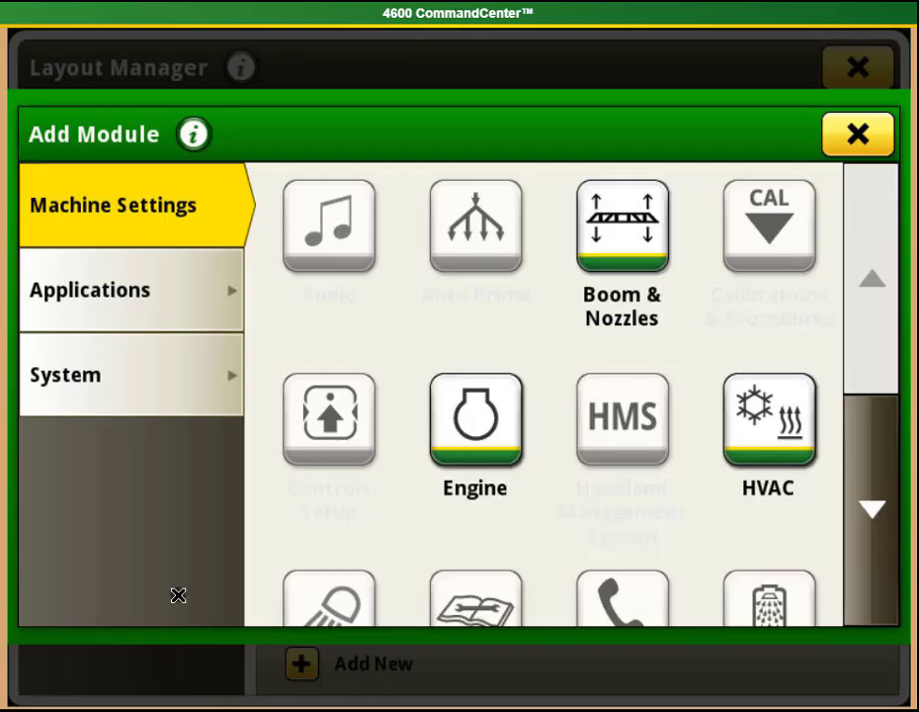
pyautogui.click(170, 312)
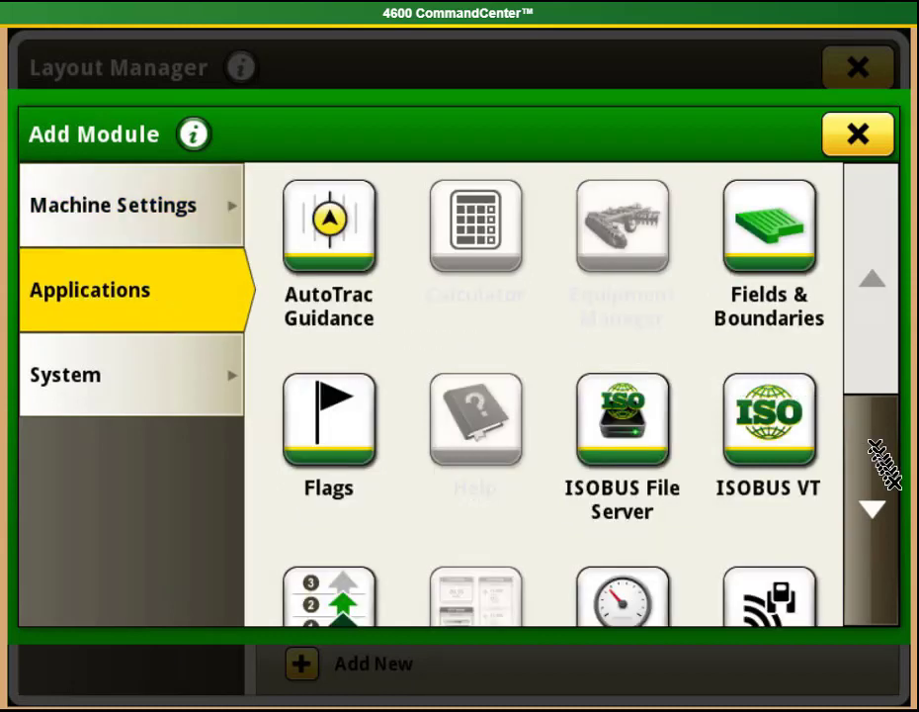
pyautogui.click(884, 469)
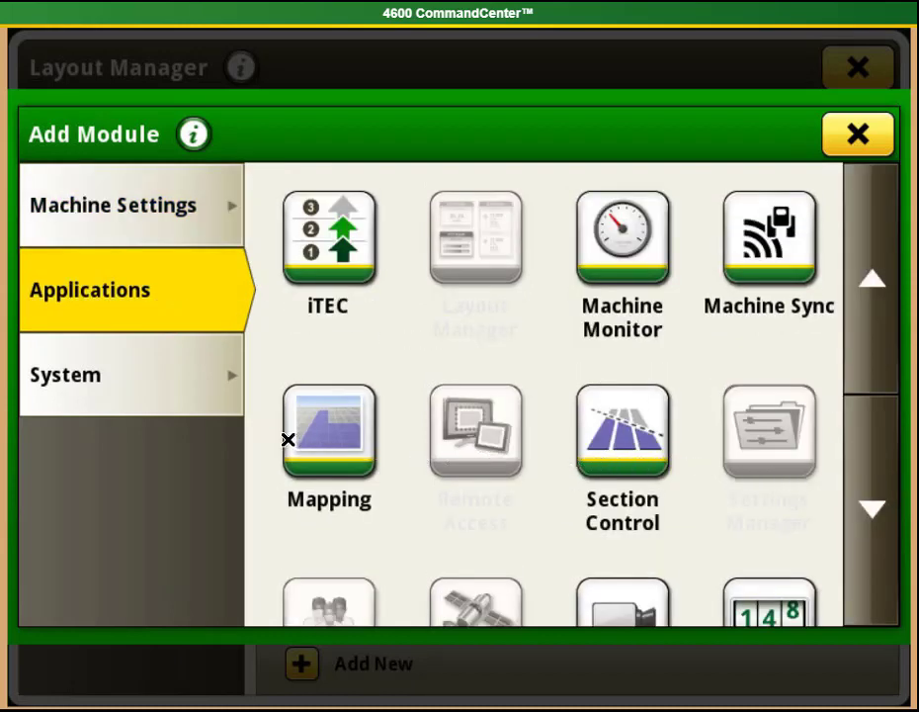
pyautogui.click(287, 439)
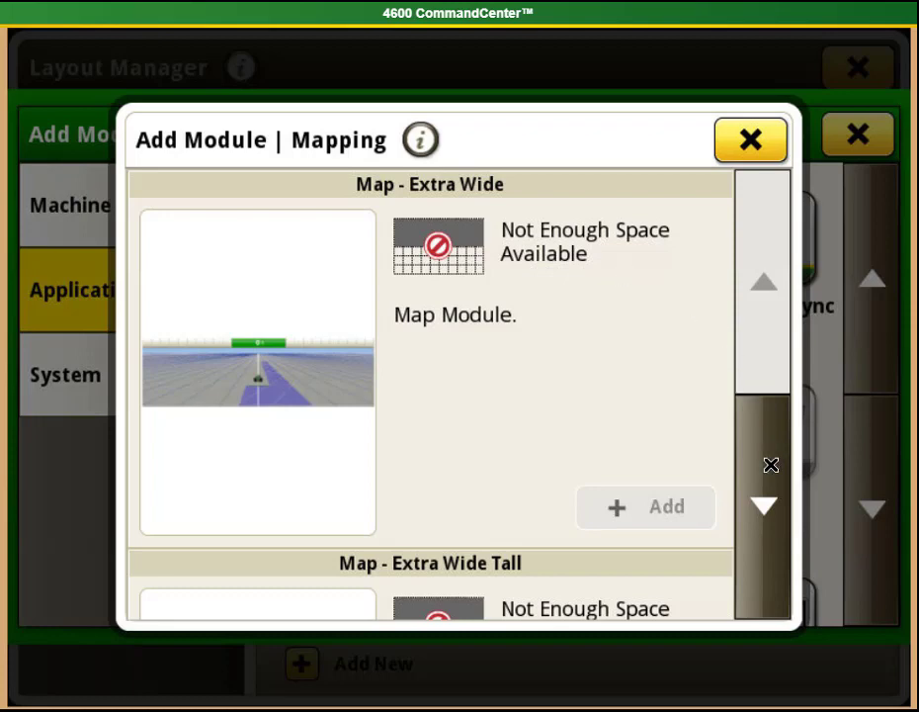
pyautogui.click(771, 464)
pyautogui.click(770, 465)
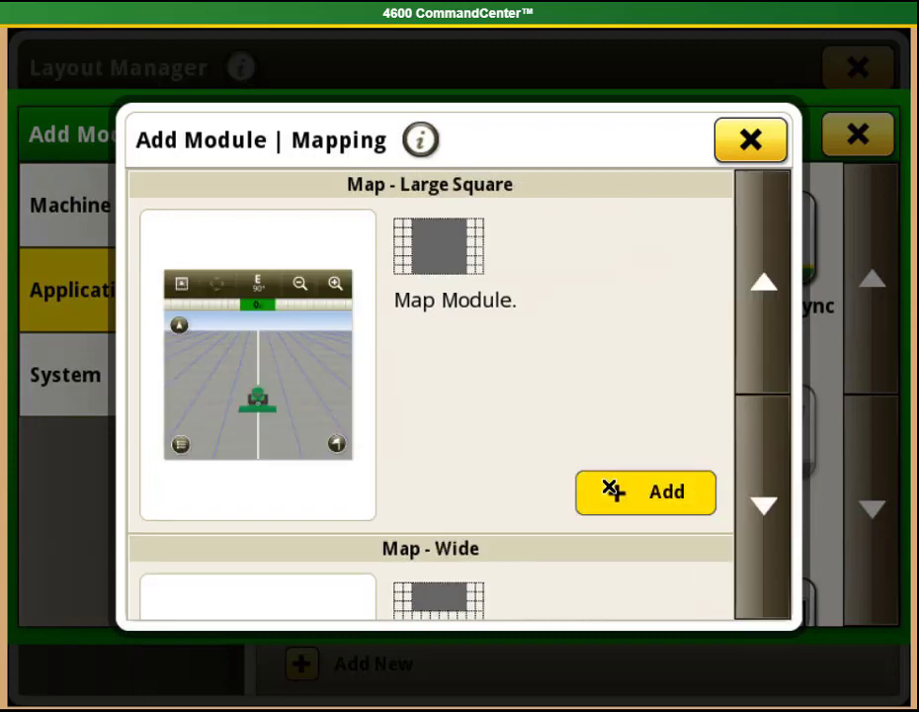
pyautogui.click(610, 488)
# Add the AutoTrac Guidance Next Track module with the swap control to the Demo run page.
pyautogui.click(141, 599)
pyautogui.click(168, 314)
pyautogui.click(340, 267)
pyautogui.click(781, 481)
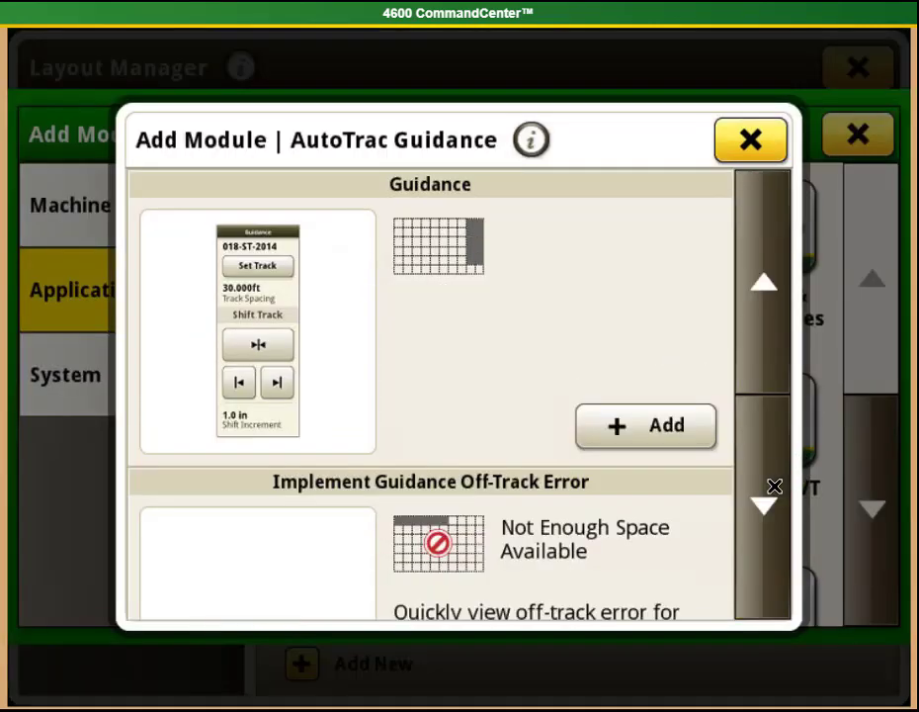
pyautogui.click(775, 487)
pyautogui.click(775, 486)
pyautogui.click(775, 487)
pyautogui.click(775, 486)
pyautogui.click(775, 486)
pyautogui.click(694, 491)
# Add the AutoTrac module with steering behavior from AutoTrac Guidance to the Demo run page and save the page.
pyautogui.click(109, 587)
pyautogui.click(156, 293)
pyautogui.click(350, 238)
pyautogui.click(671, 400)
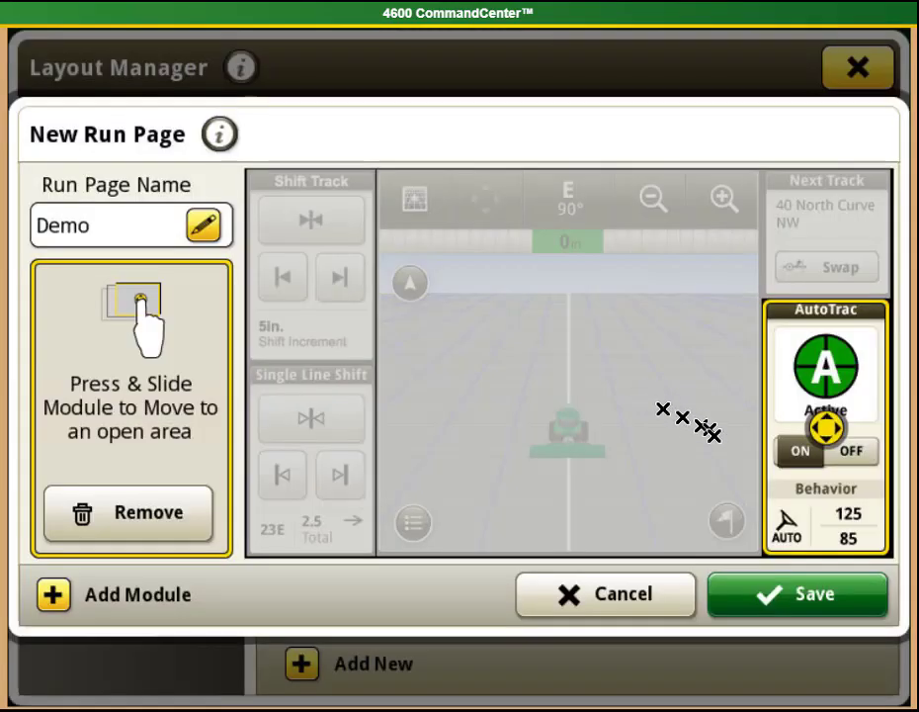
pyautogui.click(750, 598)
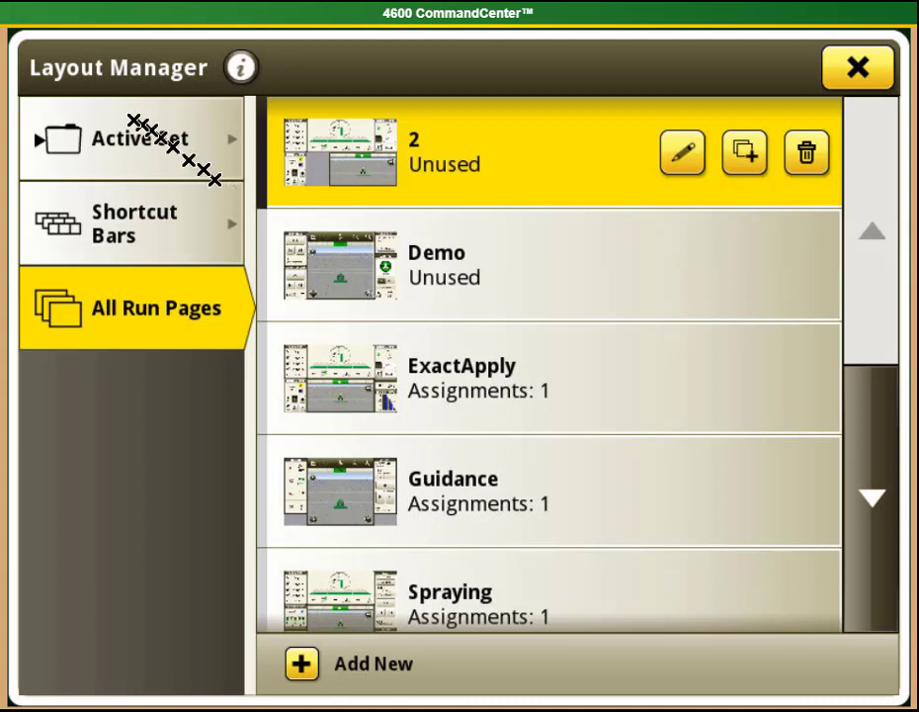
# Add the Demo run page to the active run page set and save the set.
pyautogui.click(132, 122)
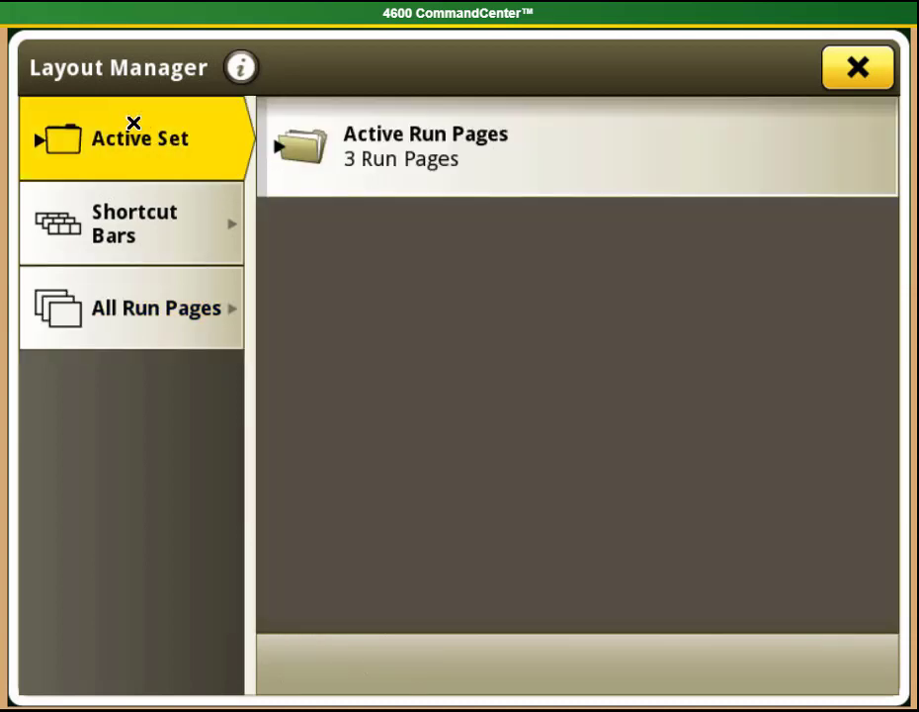
pyautogui.click(454, 159)
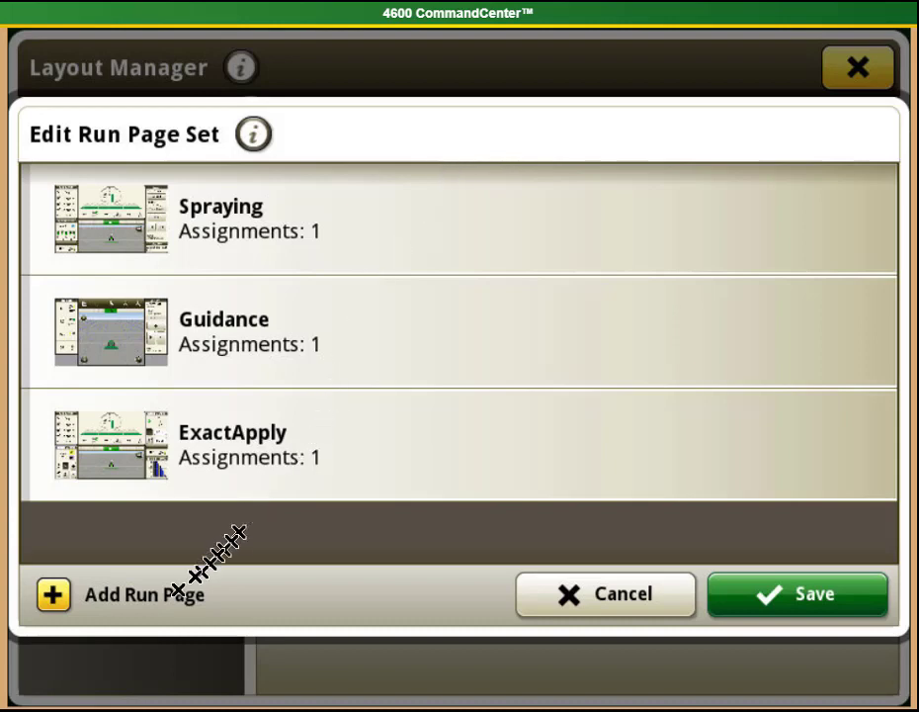
pyautogui.click(128, 603)
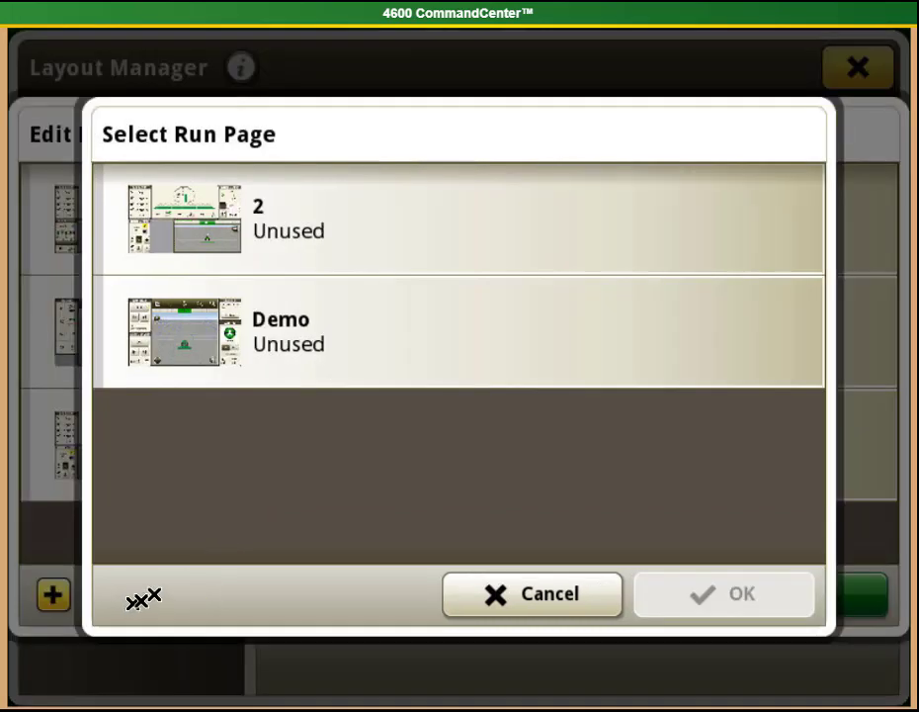
pyautogui.click(252, 318)
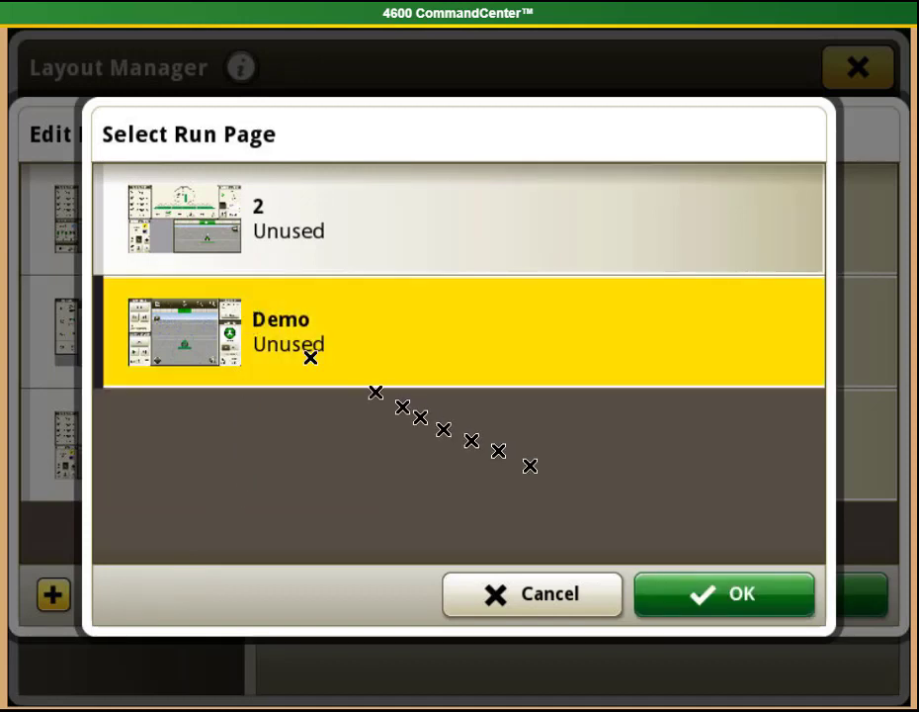
pyautogui.click(692, 590)
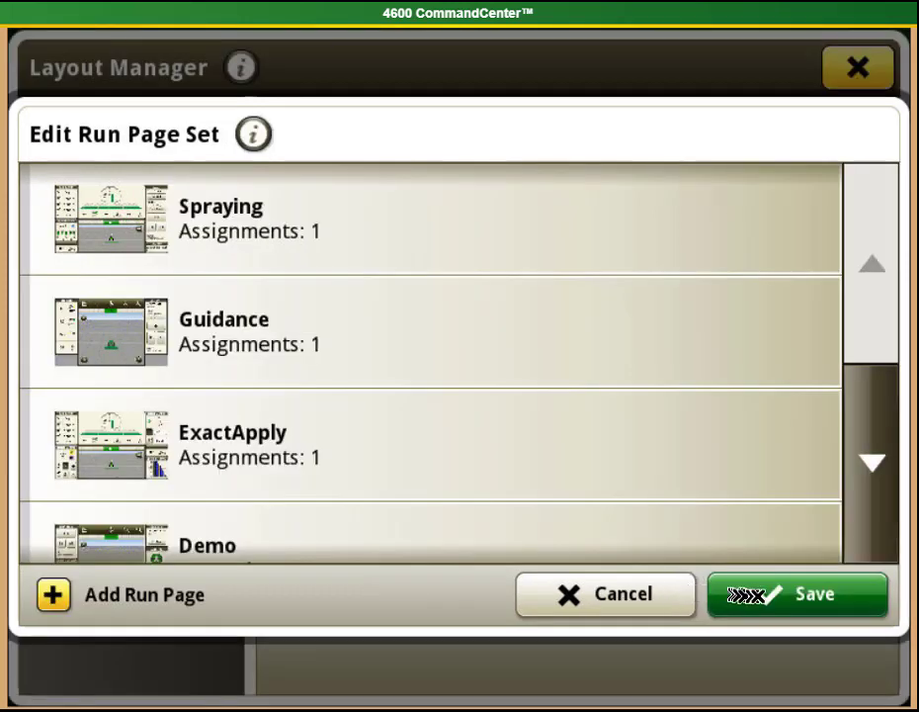
pyautogui.click(752, 594)
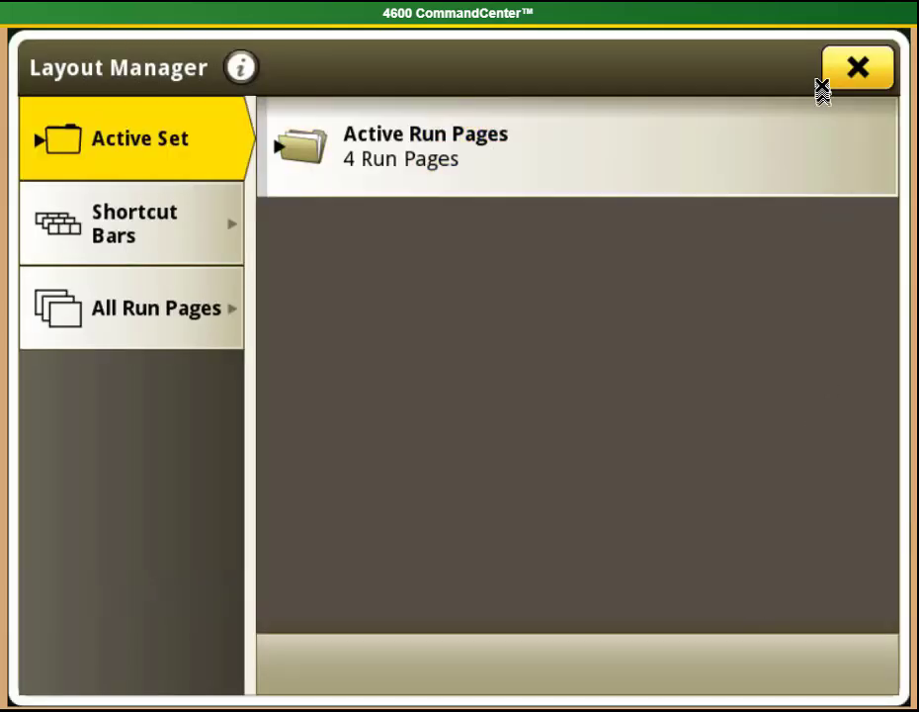
# Leave Layout Manager and page forward through the active run pages to the Demo page.
pyautogui.click(827, 72)
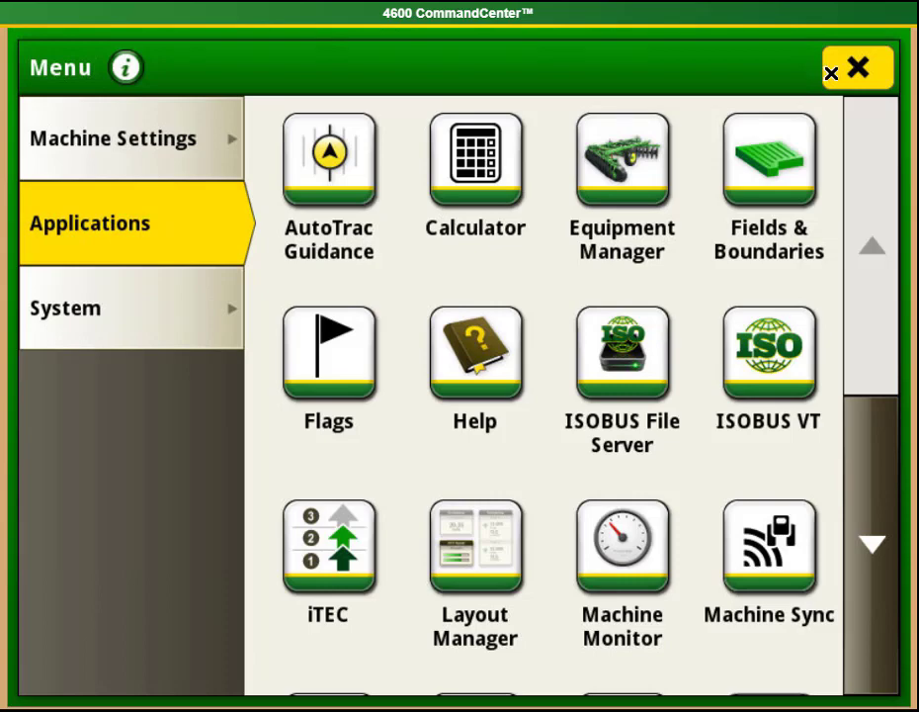
pyautogui.click(830, 72)
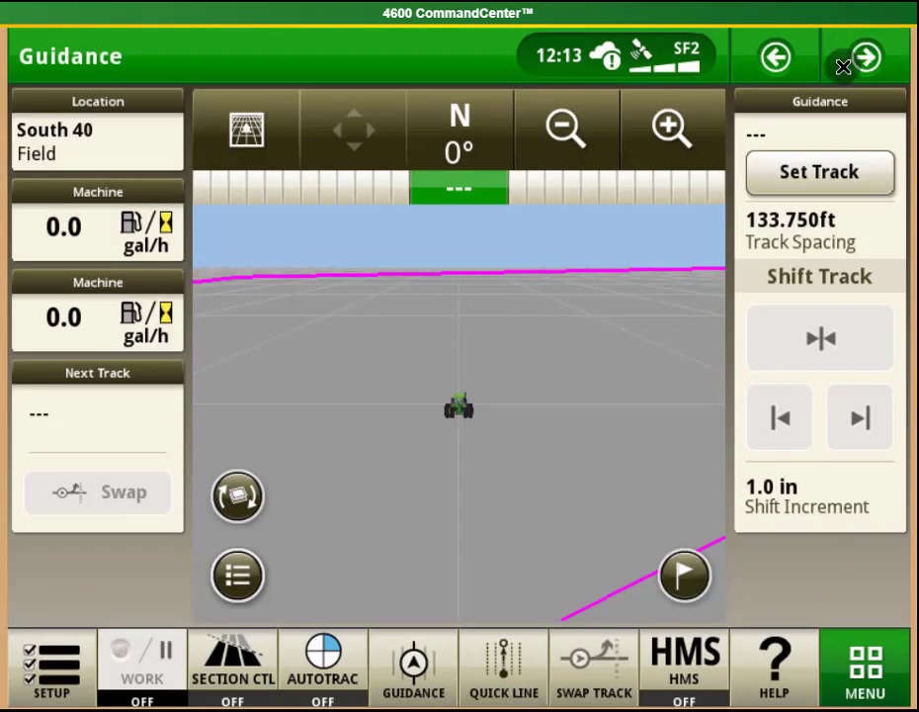
pyautogui.click(843, 66)
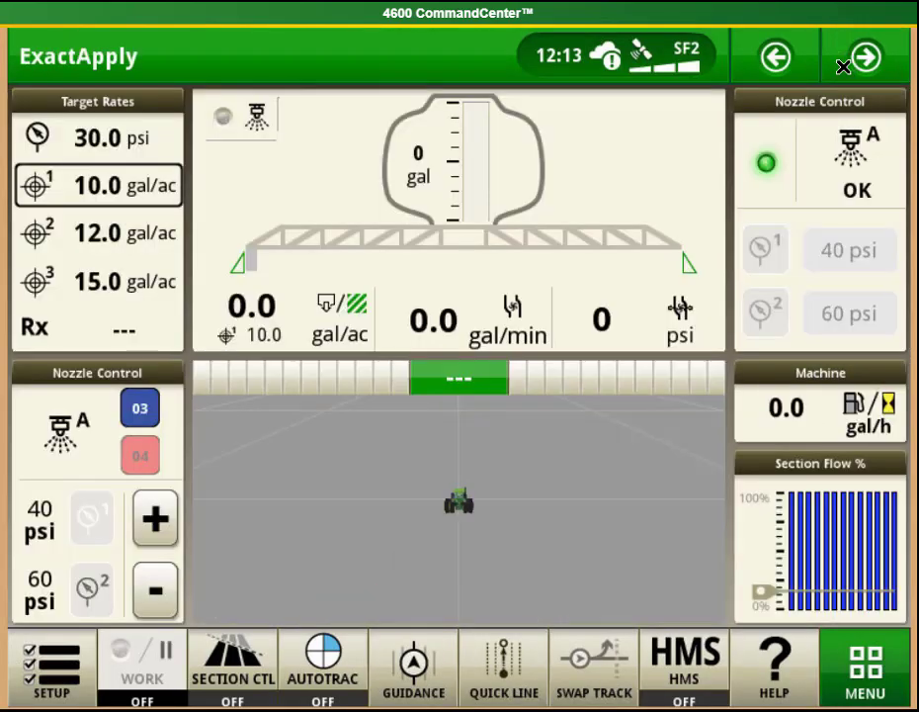
pyautogui.click(843, 66)
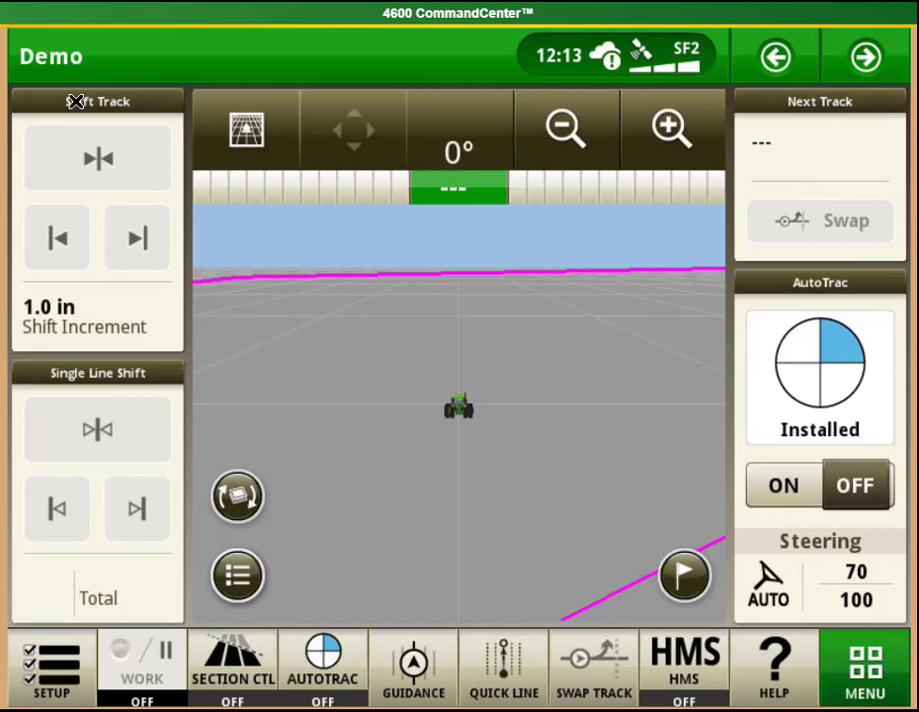
# Use the run page selector to view the Spraying page and return to the Demo page.
pyautogui.click(51, 62)
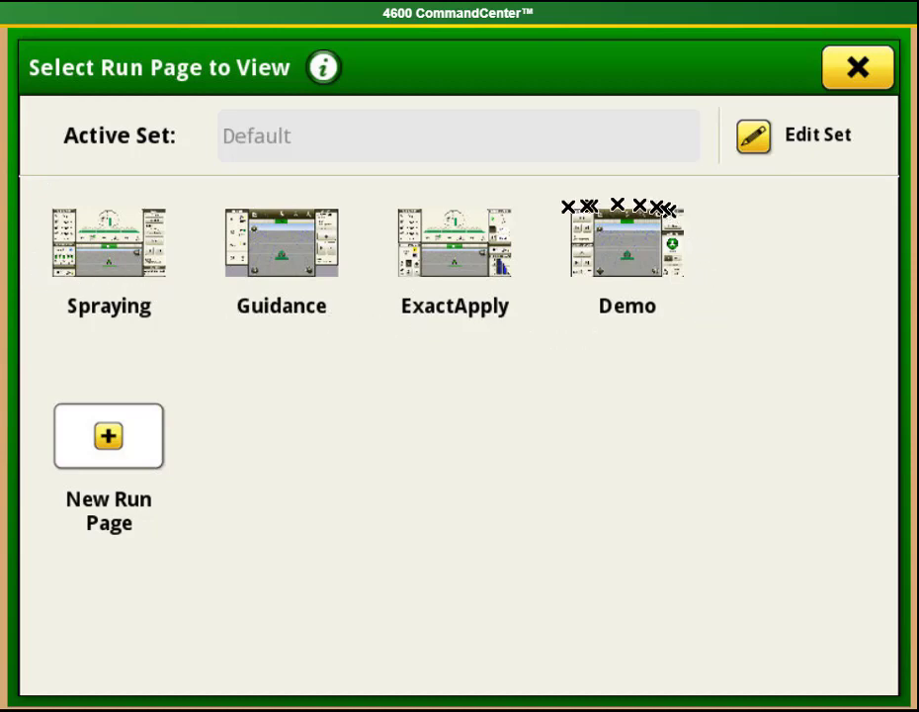
pyautogui.click(144, 274)
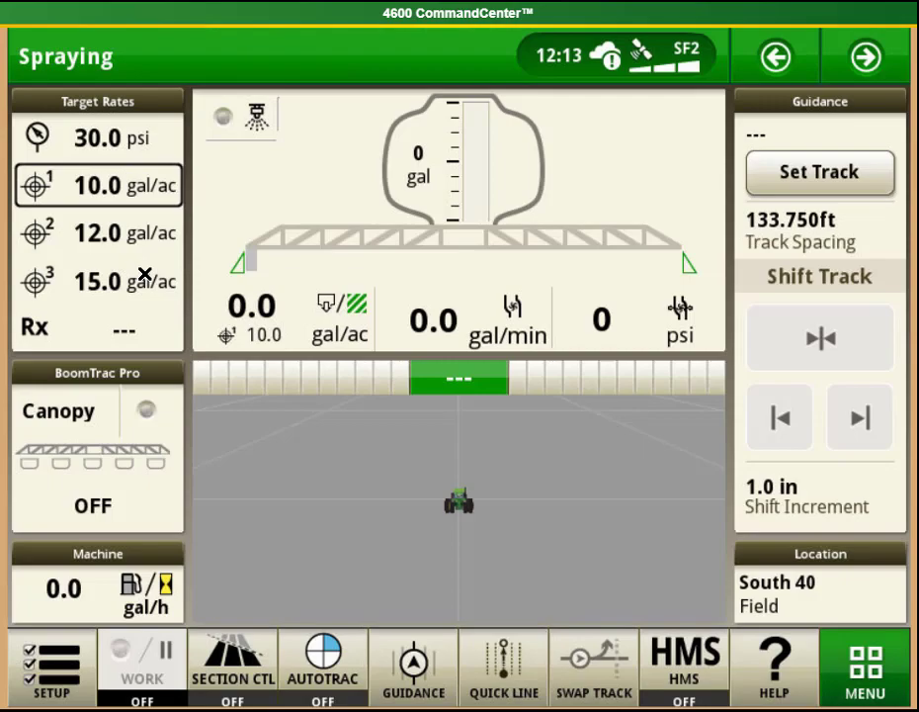
pyautogui.click(95, 60)
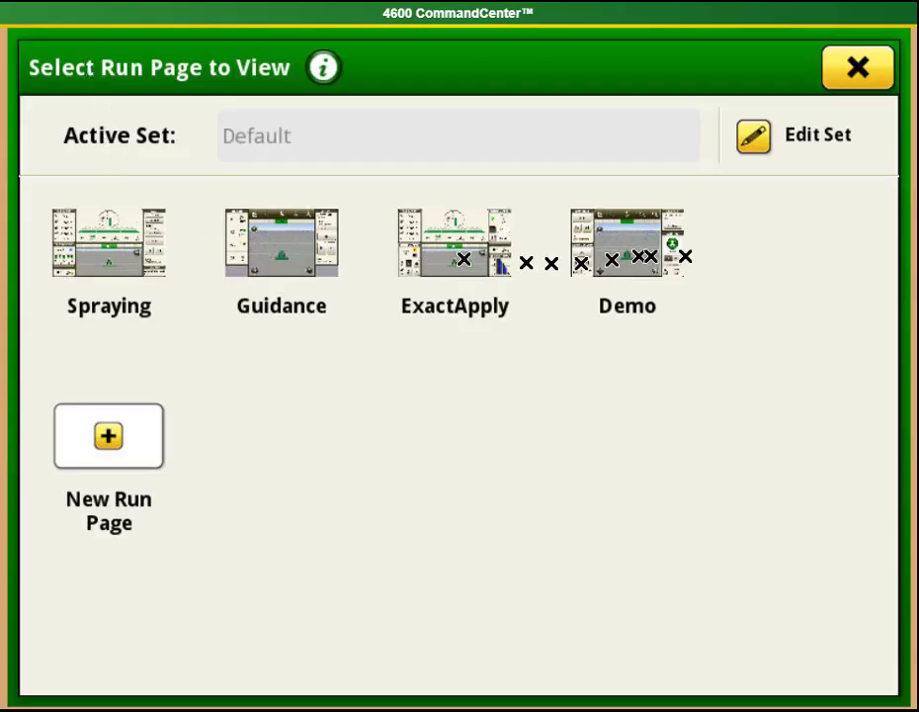
pyautogui.click(685, 256)
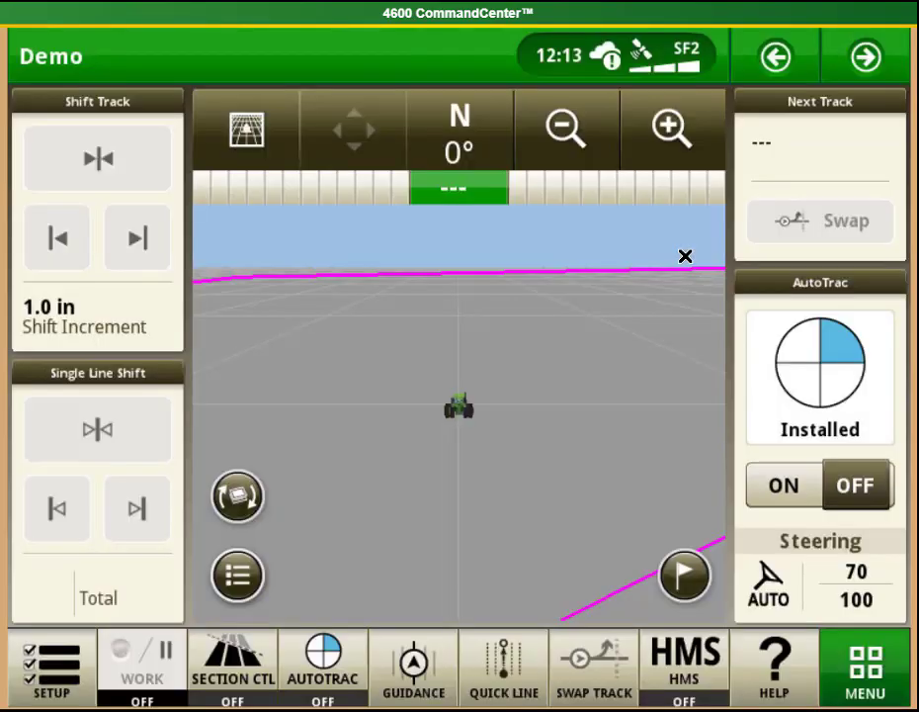
# Create a new run page from the run page selector and add the Map - Extra Wide Tall module to it.
pyautogui.click(40, 60)
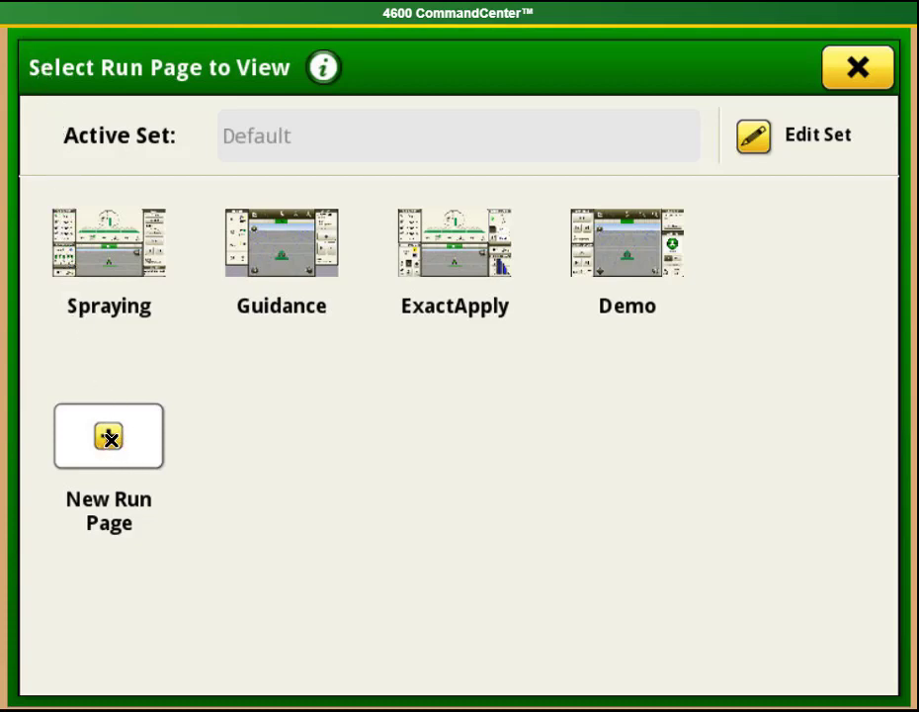
pyautogui.click(110, 437)
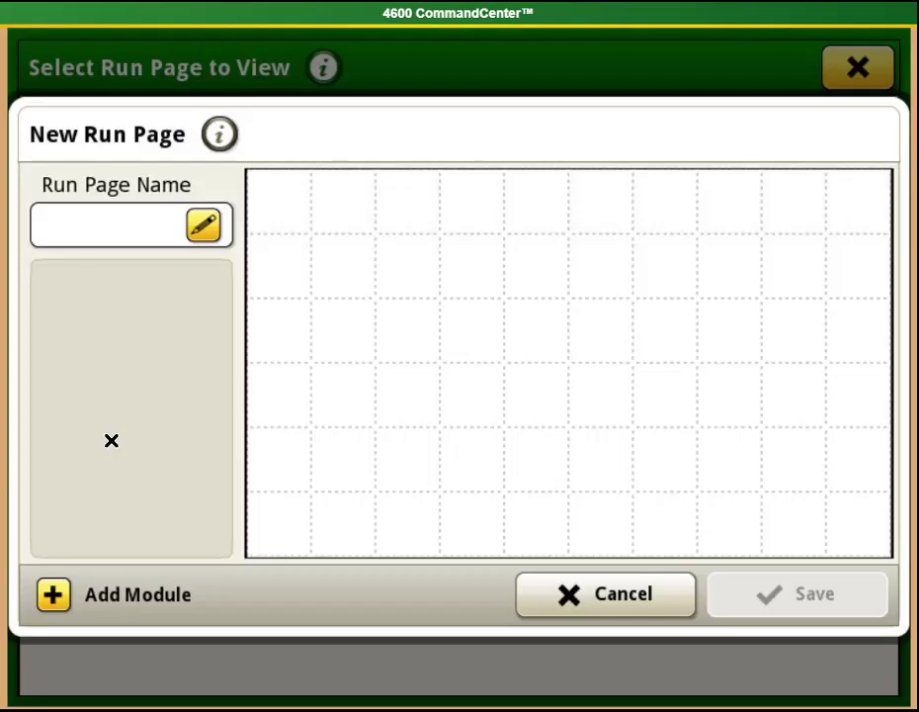
pyautogui.click(90, 607)
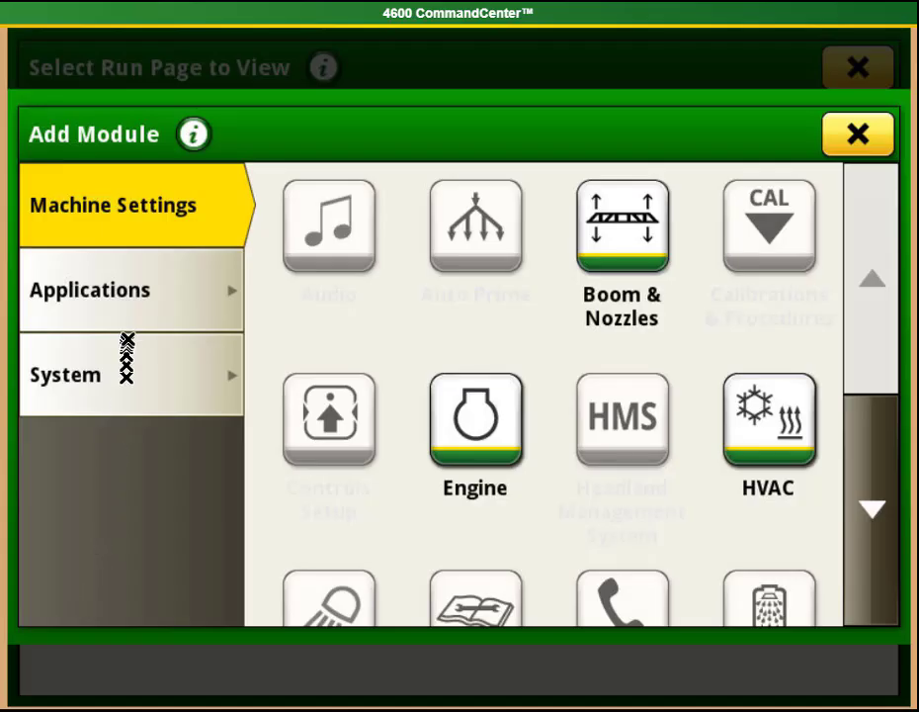
pyautogui.click(128, 318)
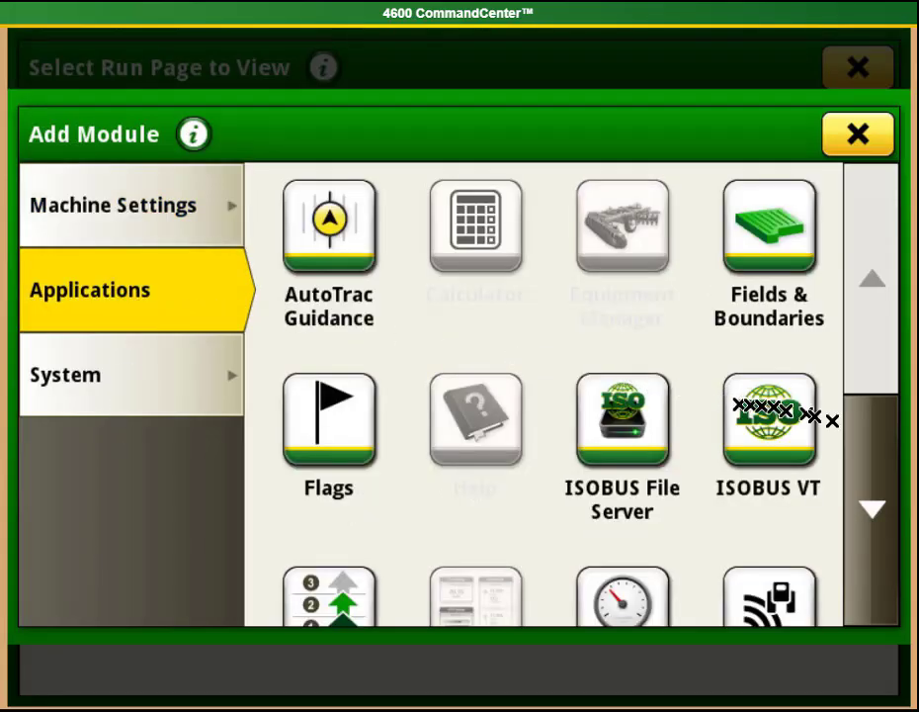
pyautogui.click(883, 443)
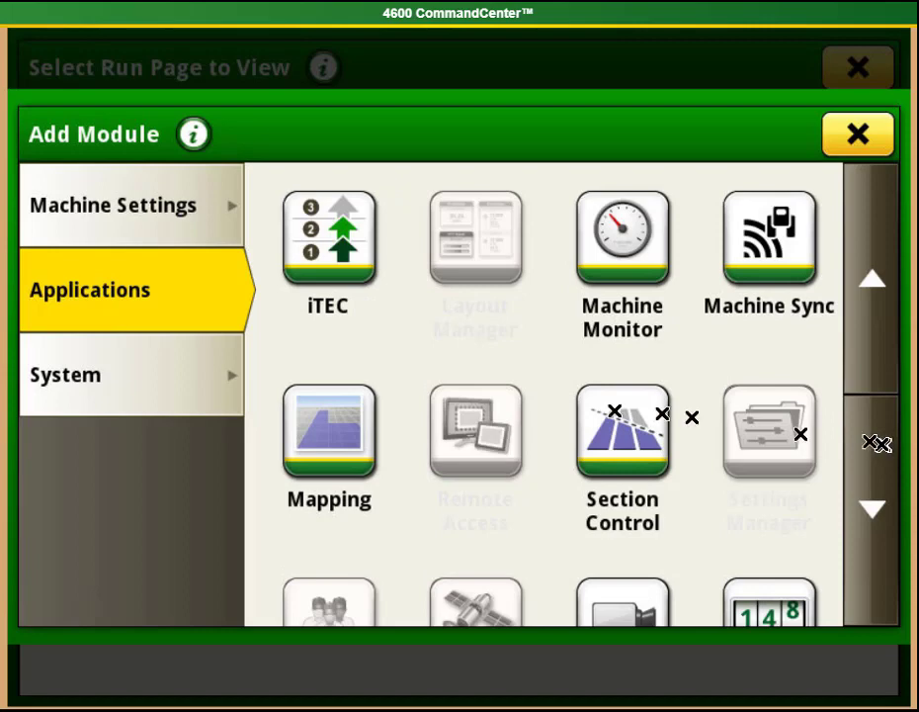
pyautogui.click(335, 407)
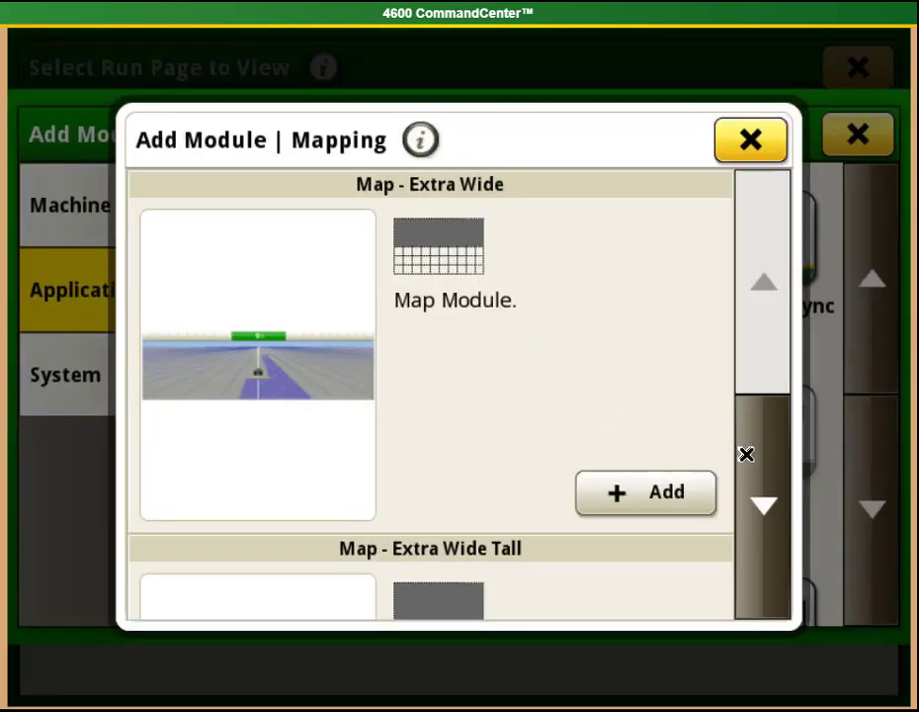
pyautogui.click(747, 454)
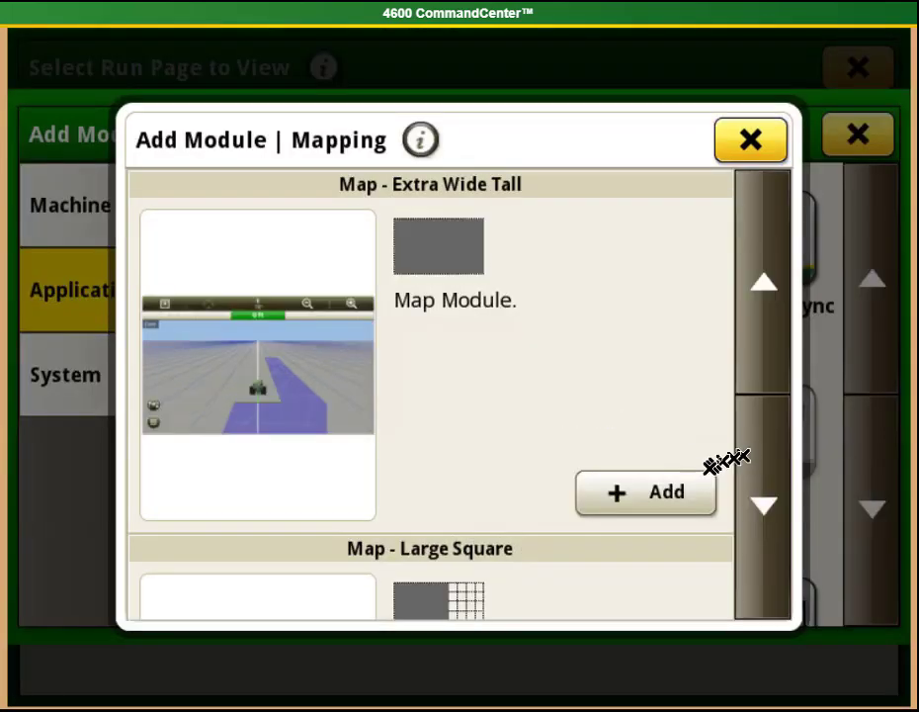
pyautogui.click(670, 491)
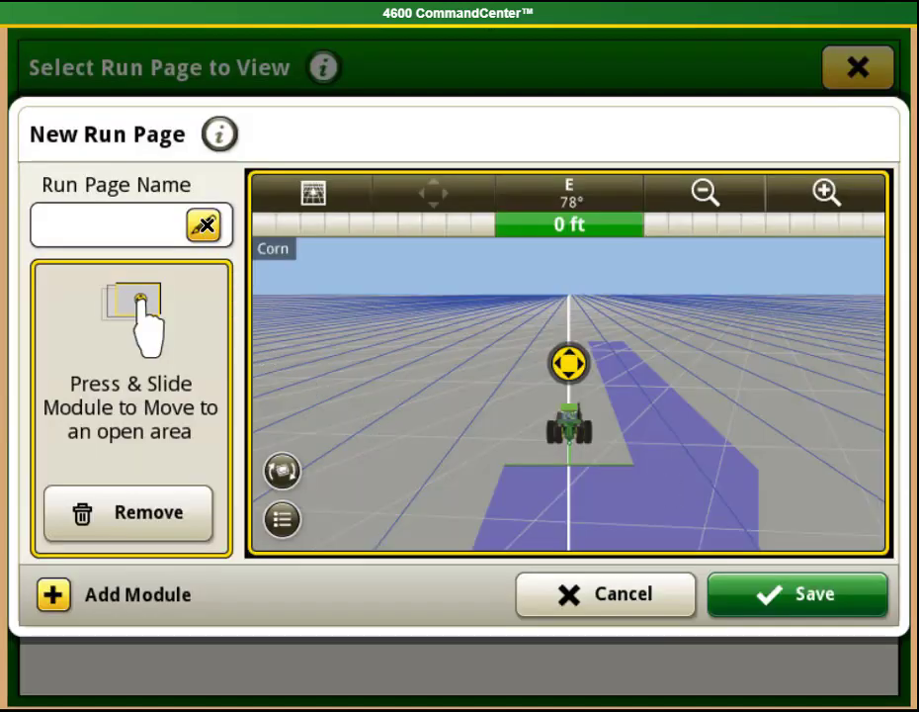
# Name the new run page Map and save it.
pyautogui.click(204, 225)
pyautogui.click(550, 527)
pyautogui.click(96, 460)
pyautogui.click(685, 393)
pyautogui.click(832, 610)
pyautogui.click(829, 599)
pyautogui.moveTo(818, 594); pyautogui.dragTo(643, 529)
# View the Demo page from the run page selector and page through the set to the Map page.
pyautogui.click(50, 57)
pyautogui.click(640, 292)
pyautogui.click(862, 56)
pyautogui.click(862, 55)
pyautogui.click(800, 65)
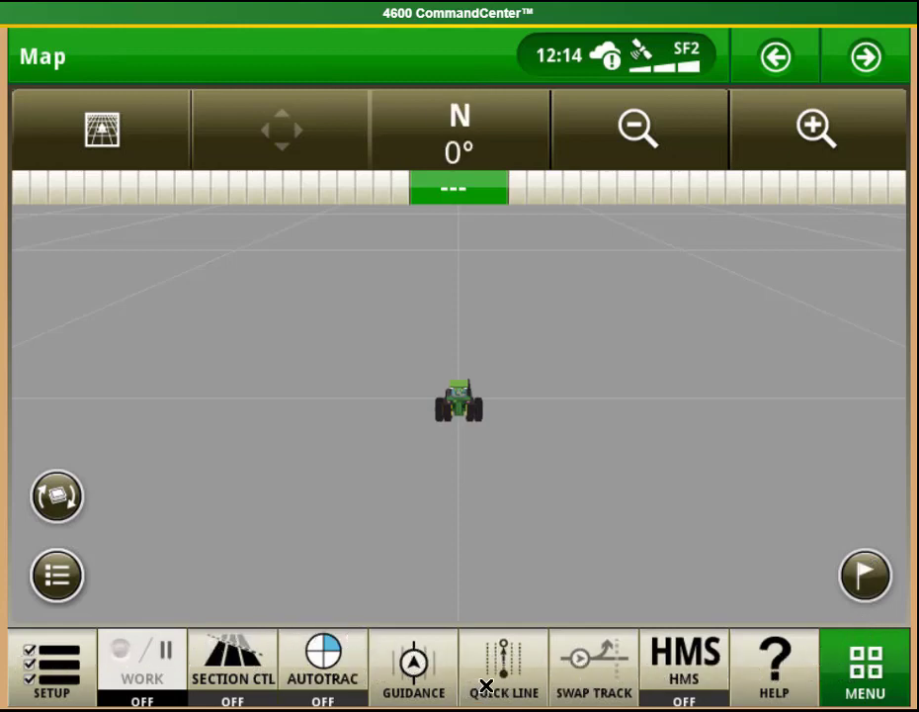
# Open the Default Shortcut Bar for editing in the Layout Manager application.
pyautogui.click(873, 687)
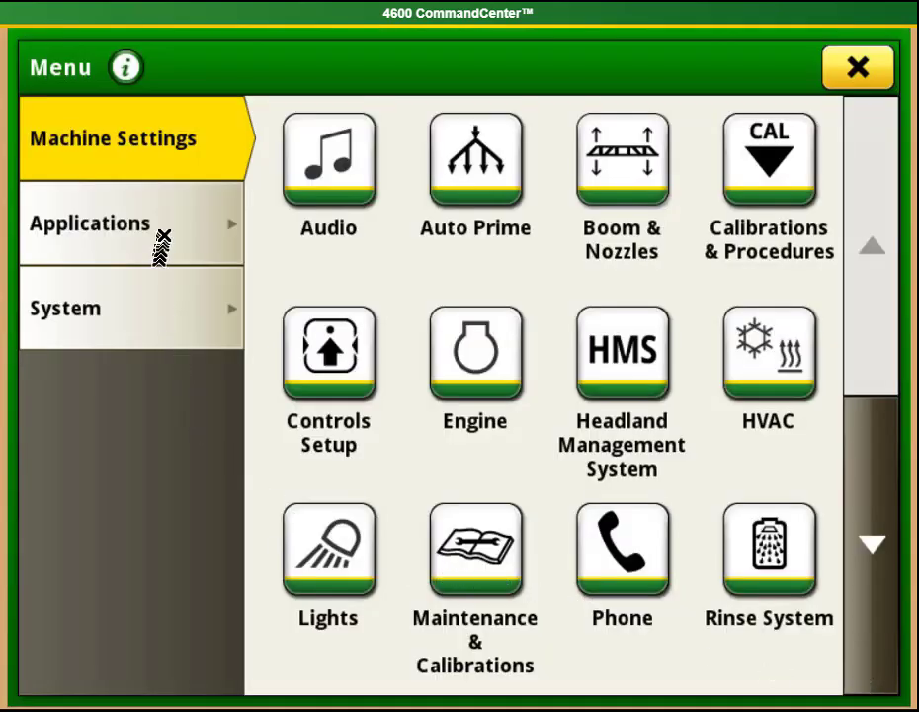
pyautogui.click(165, 234)
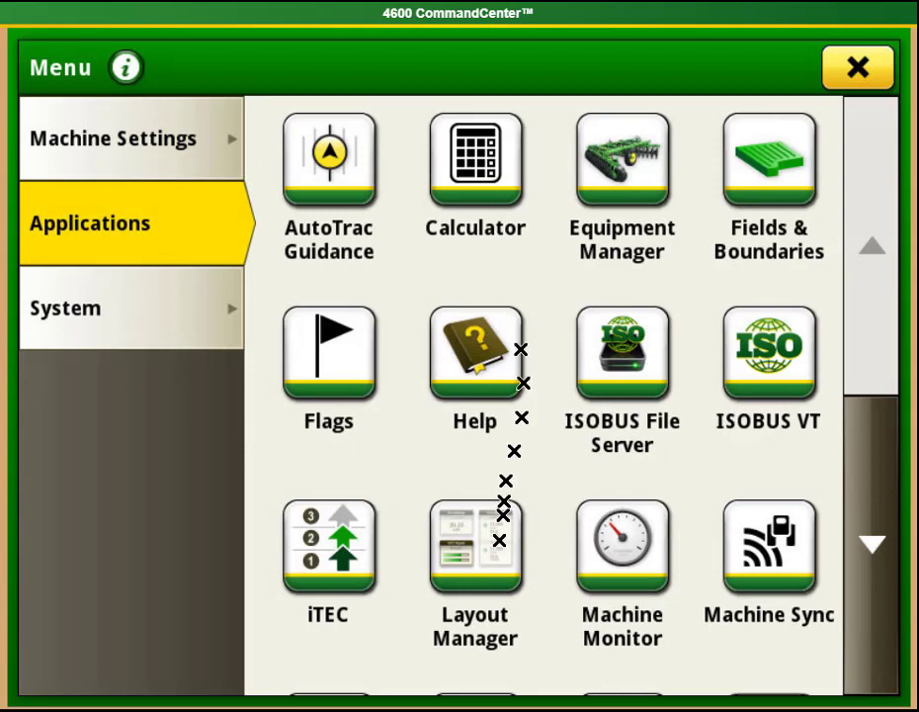
pyautogui.click(499, 570)
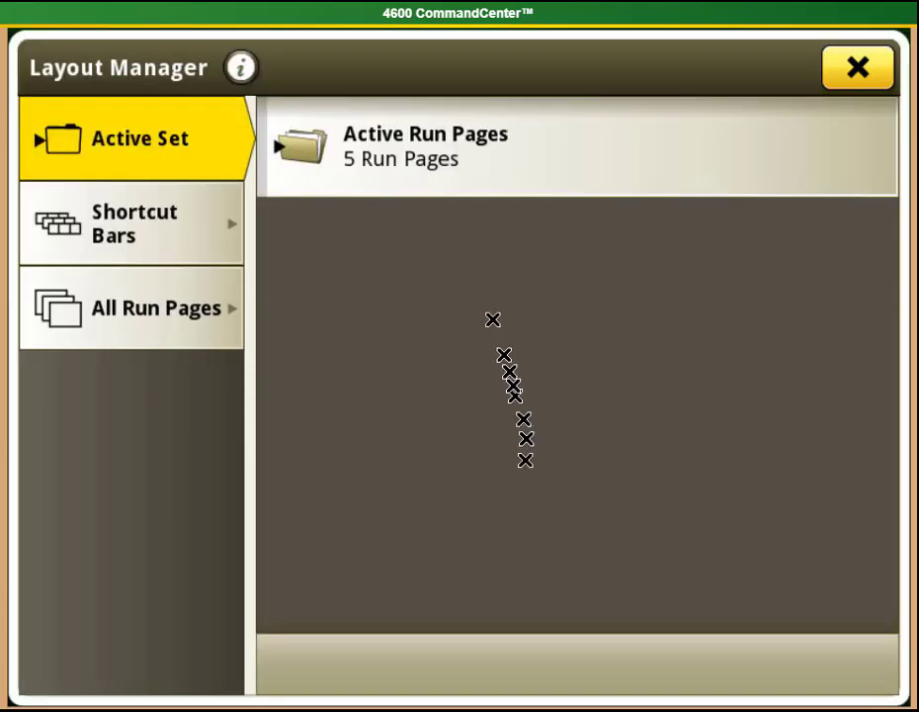
pyautogui.click(163, 237)
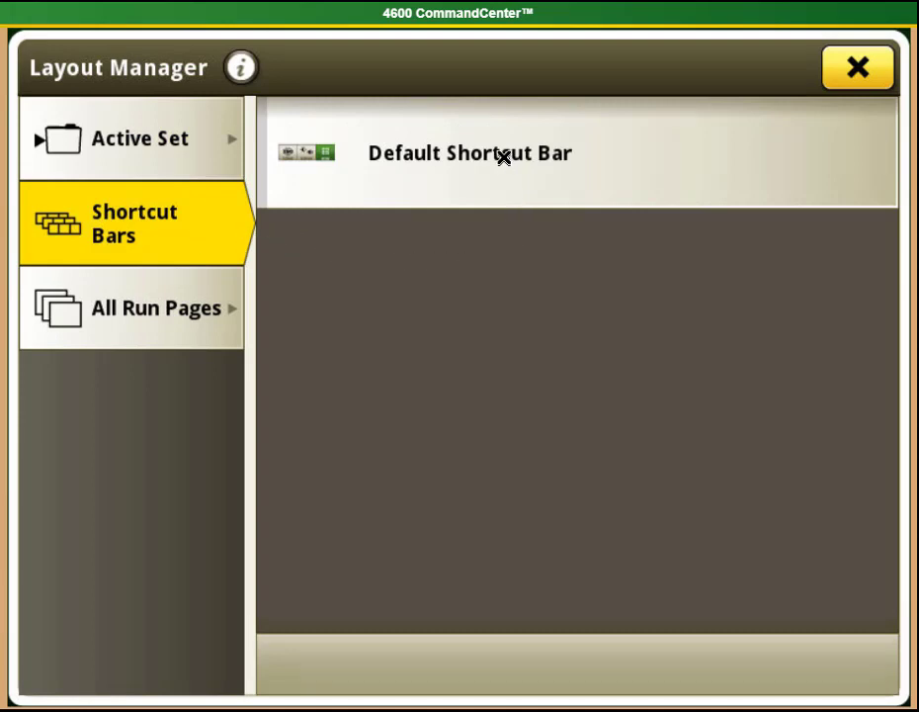
pyautogui.click(503, 158)
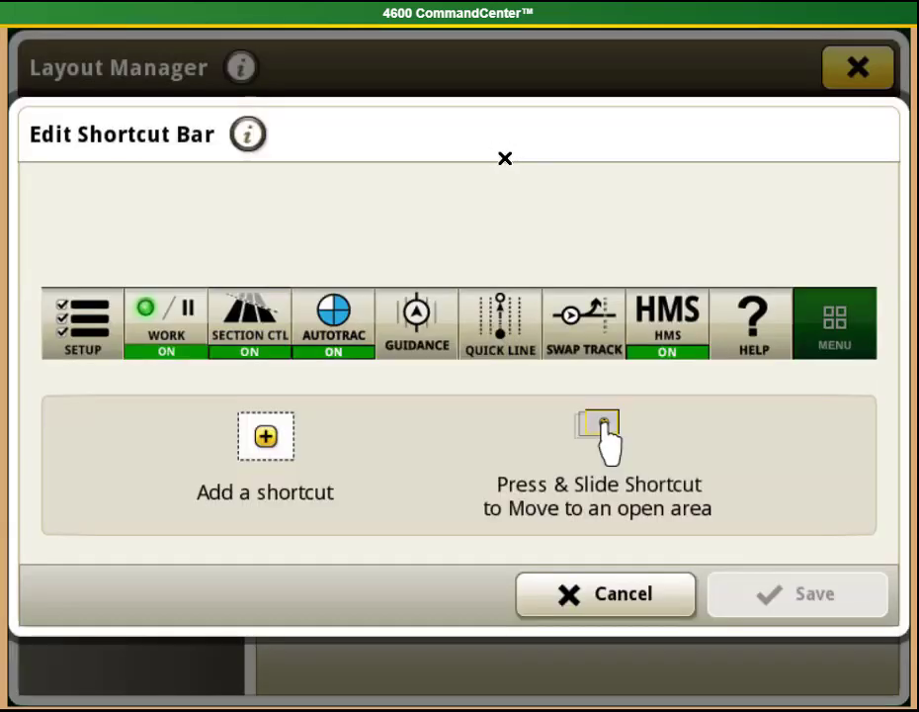
# Remove the Quick Line shortcut from the bar and move Swap Track into the freed slot beside Guidance.
pyautogui.click(504, 327)
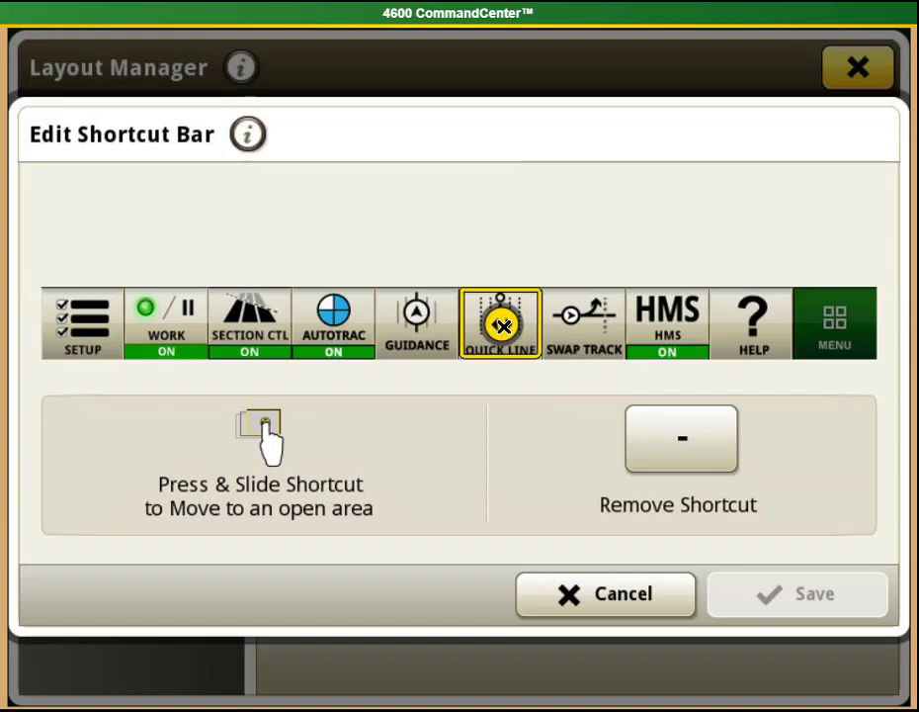
pyautogui.click(710, 445)
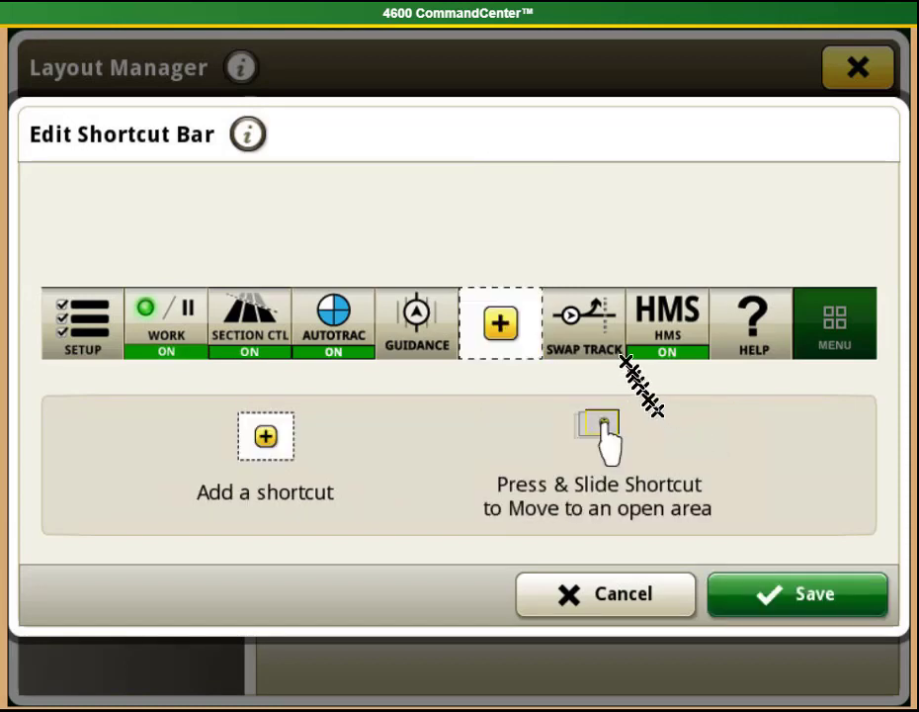
pyautogui.click(586, 323)
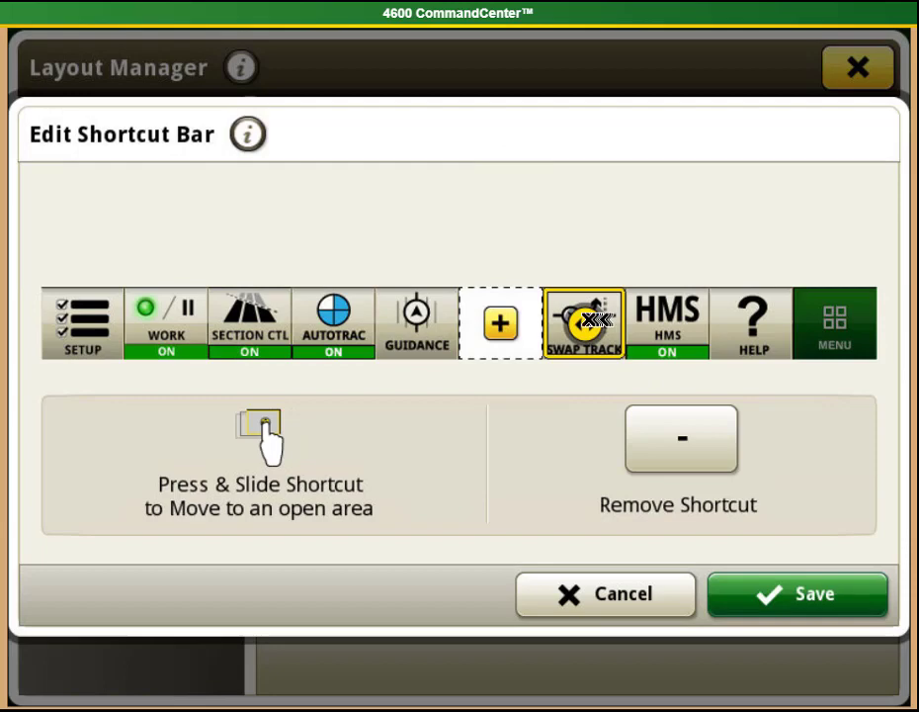
pyautogui.moveTo(591, 319); pyautogui.dragTo(514, 318)
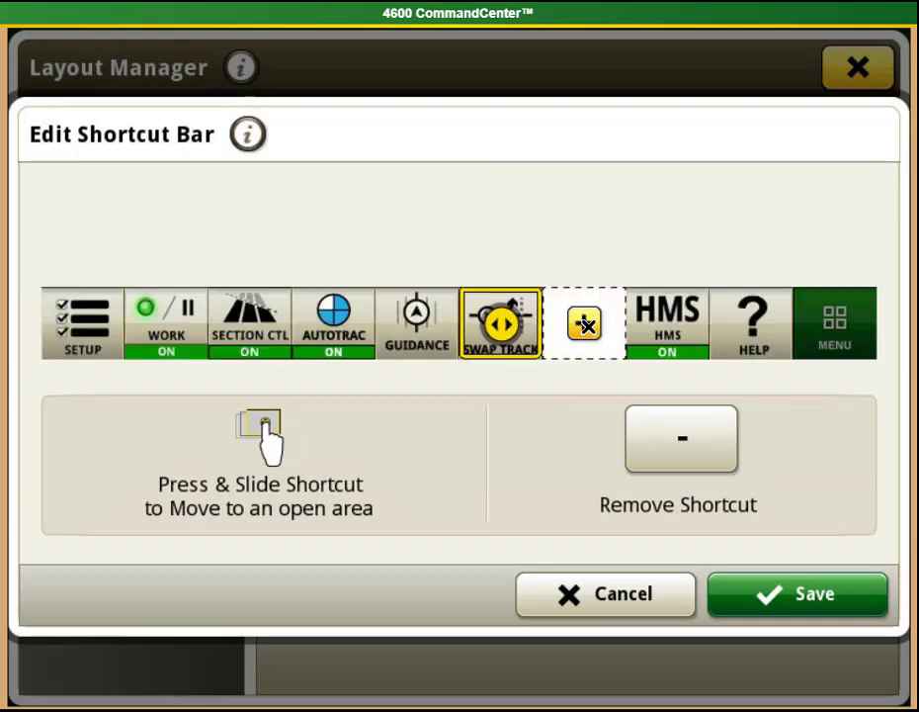
# Add the Coverage Map Sharing shortcut to the open slot between Swap Track and HMS, and save the shortcut bar.
pyautogui.click(587, 326)
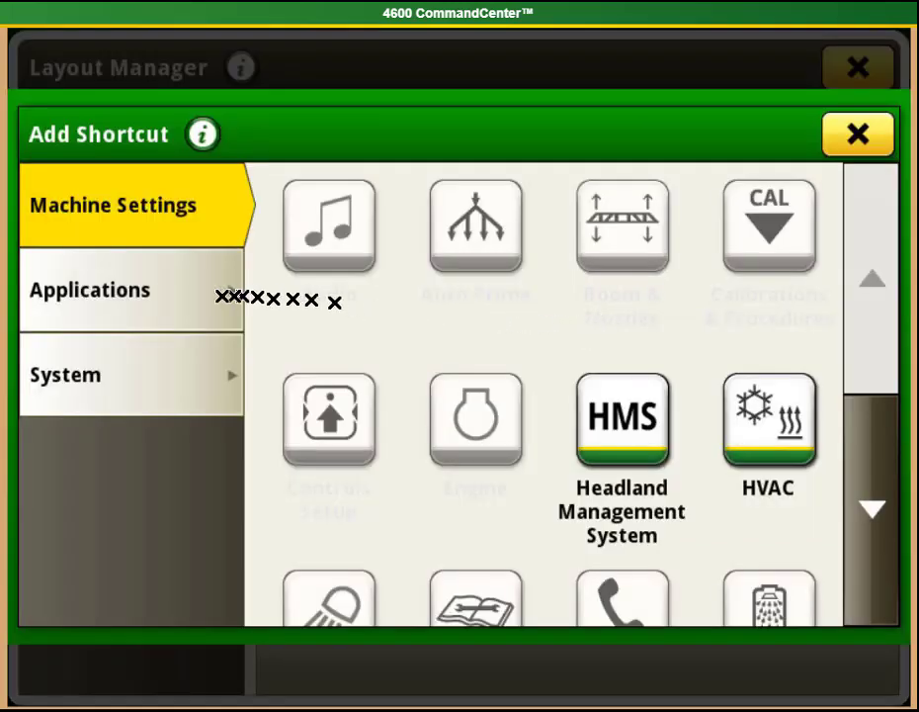
pyautogui.click(207, 296)
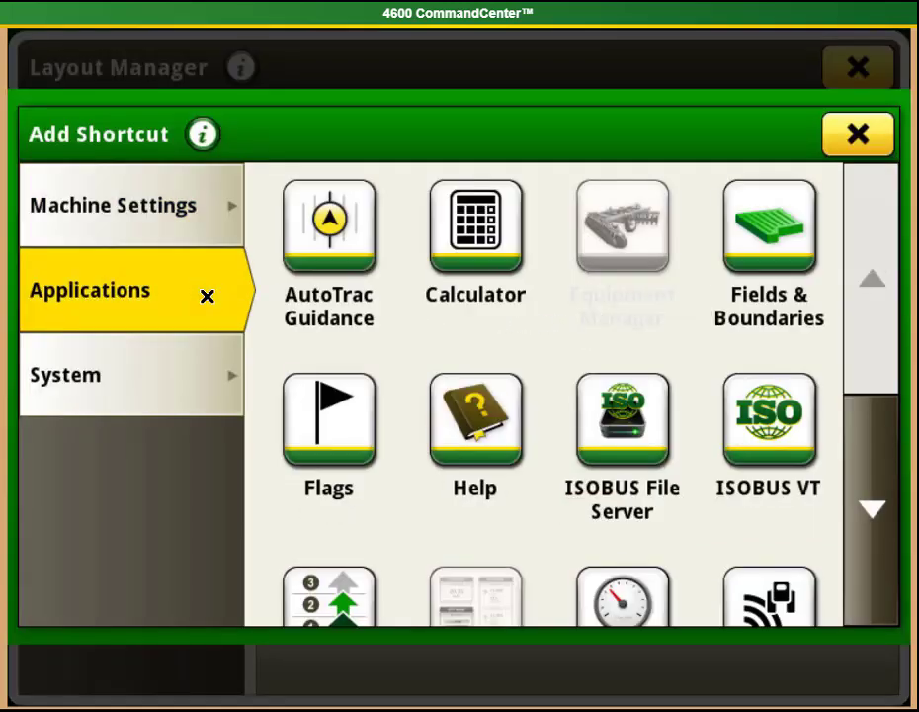
pyautogui.click(863, 490)
pyautogui.click(863, 489)
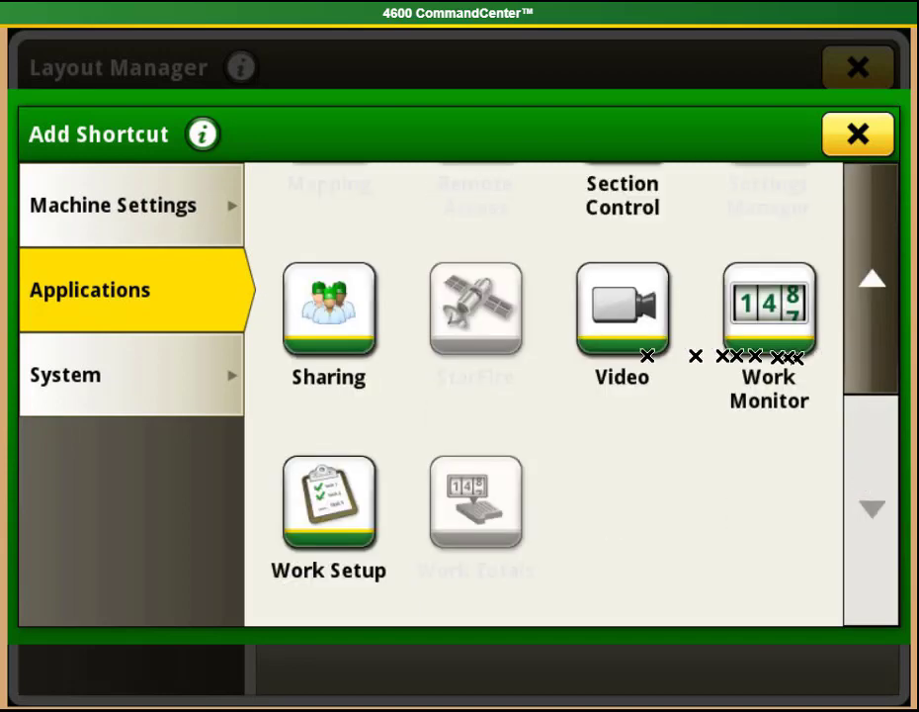
pyautogui.click(340, 342)
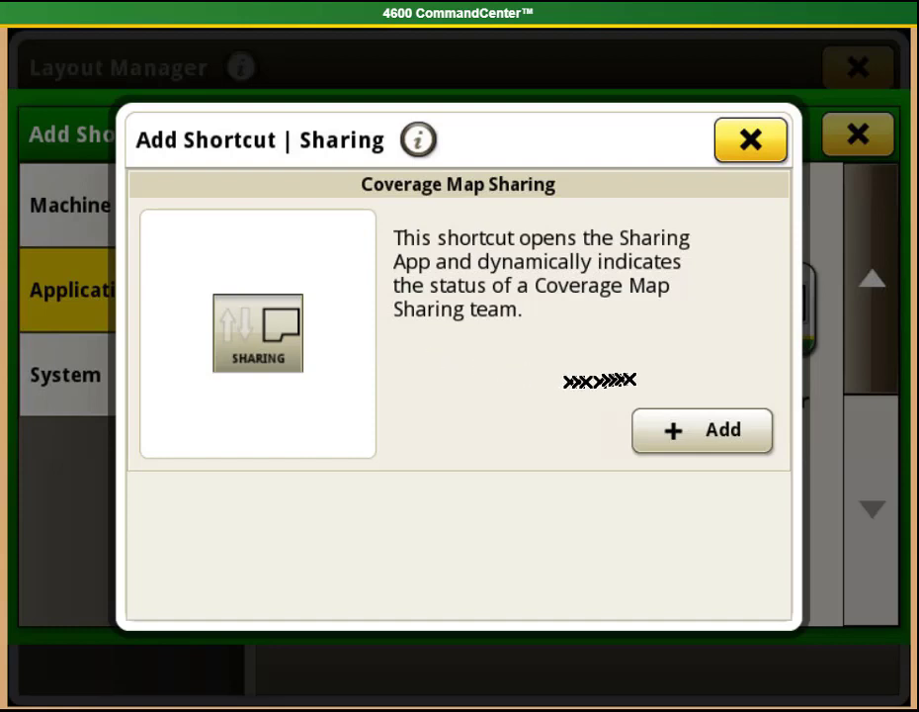
pyautogui.click(713, 430)
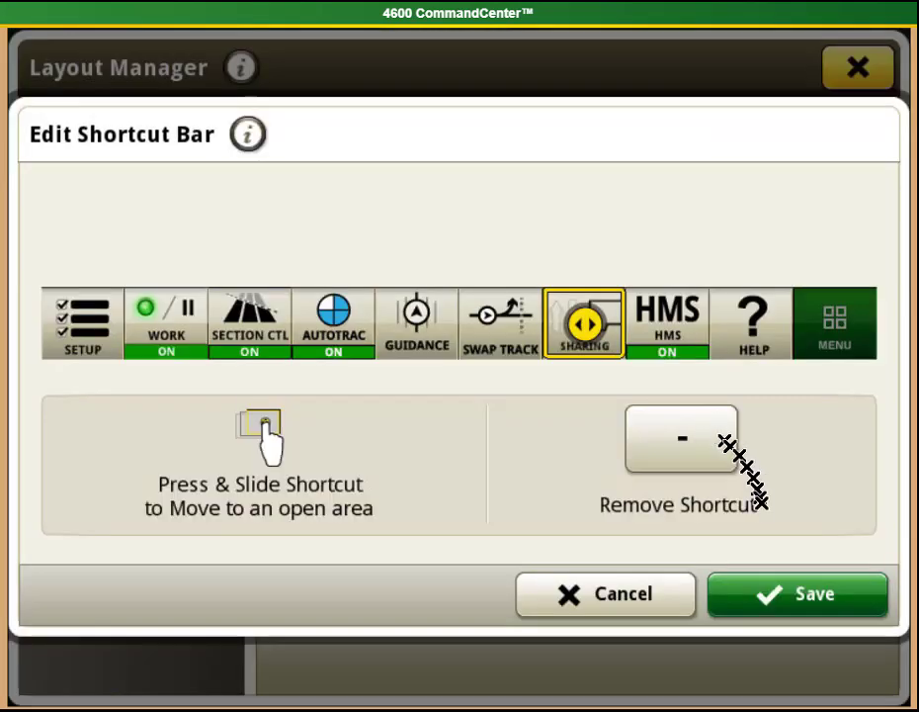
pyautogui.click(776, 597)
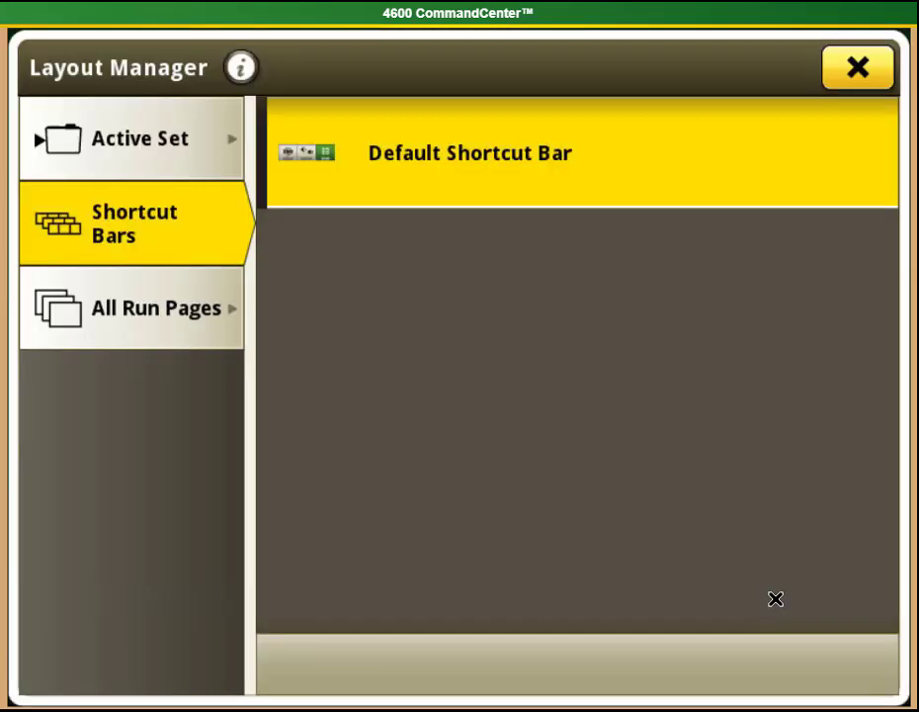